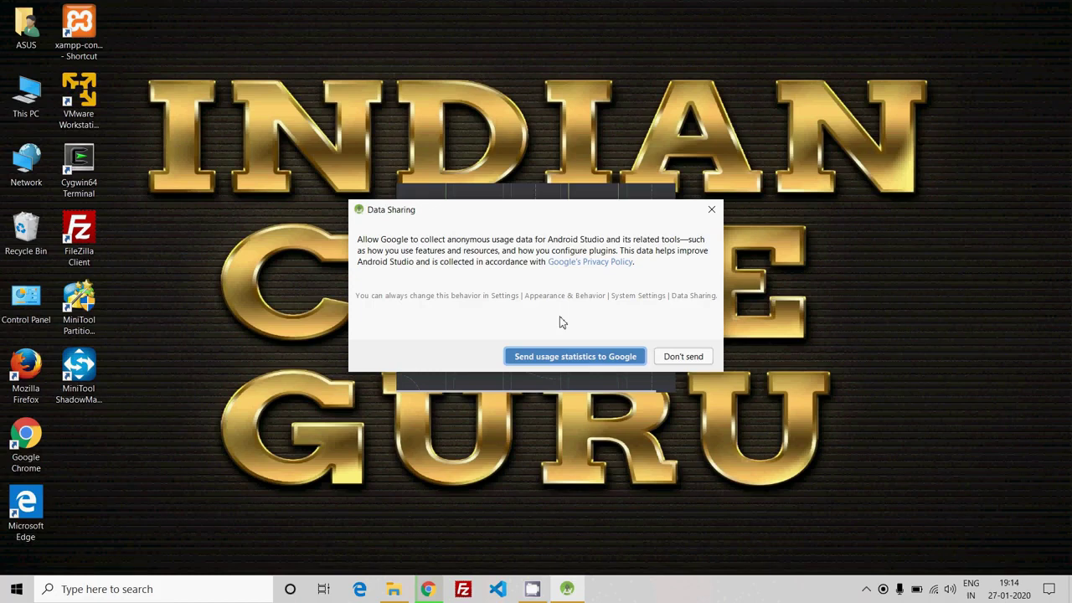
Allow usage statistics to be sent to Google and choose the Standard install type in the setup wizard.
click(536, 358)
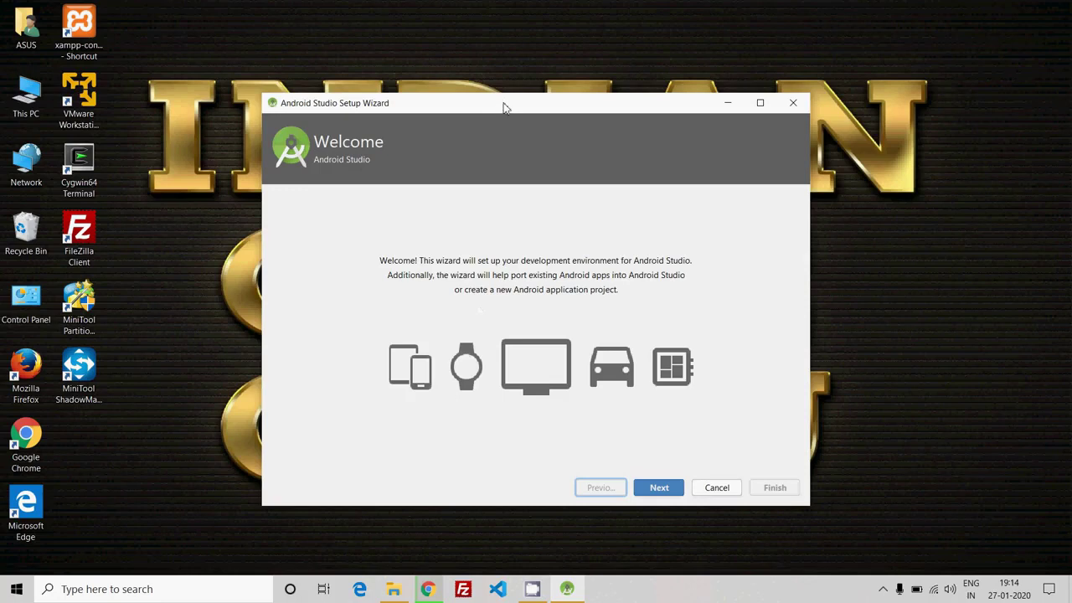
drag(505, 106, 427, 64)
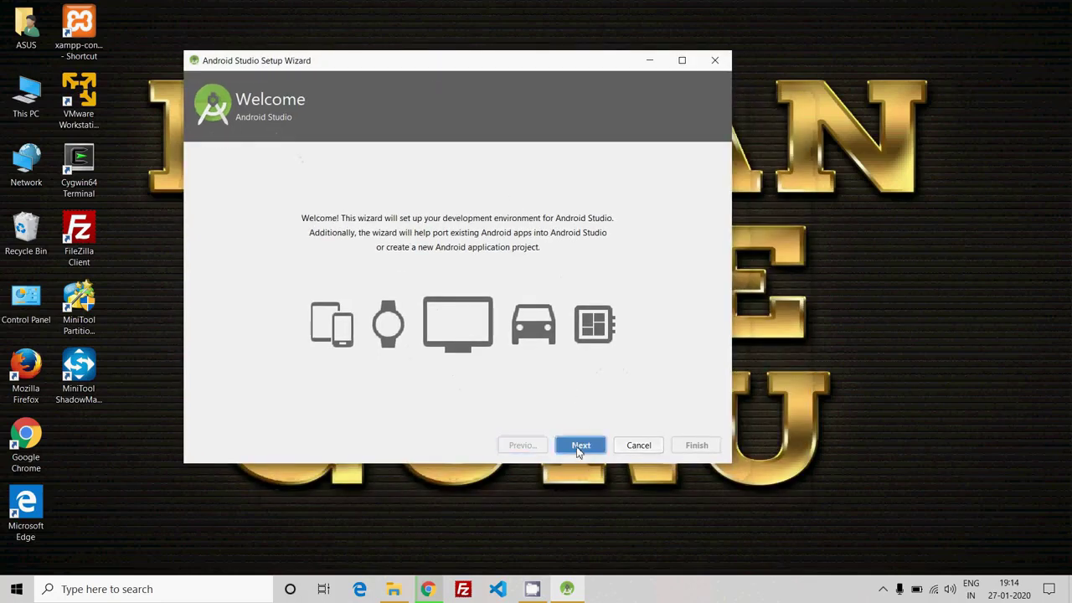
click(580, 447)
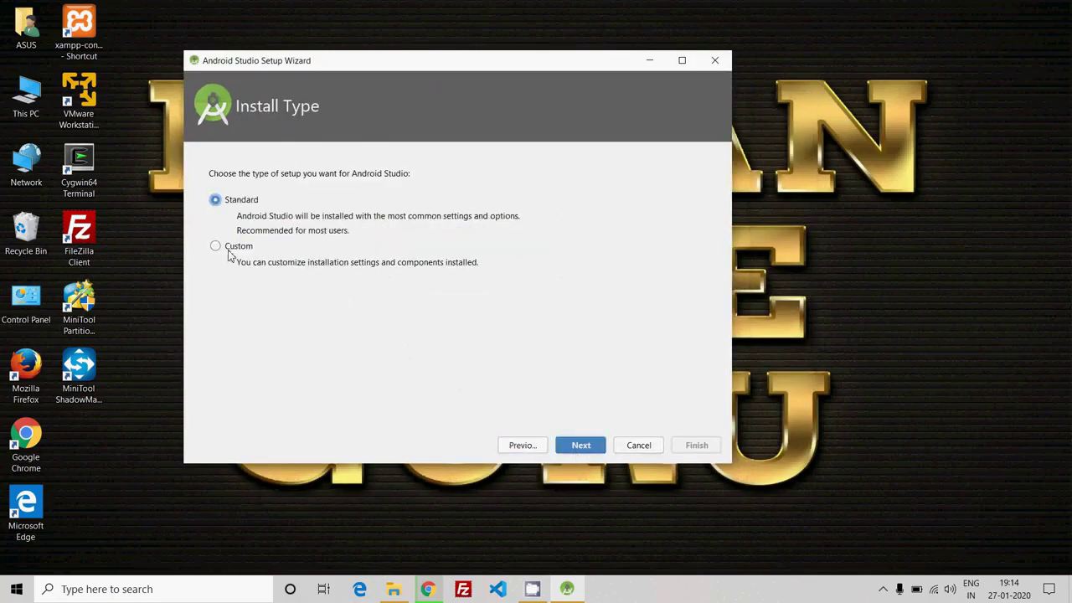
click(582, 444)
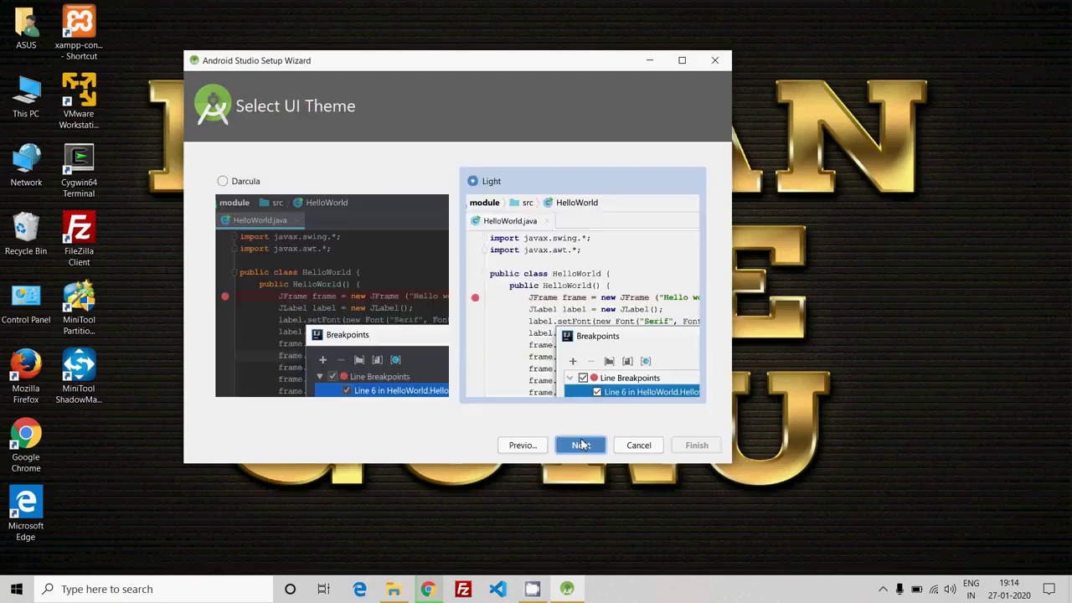
Compare the Light and Darcula UI themes and continue the setup with Darcula.
click(298, 224)
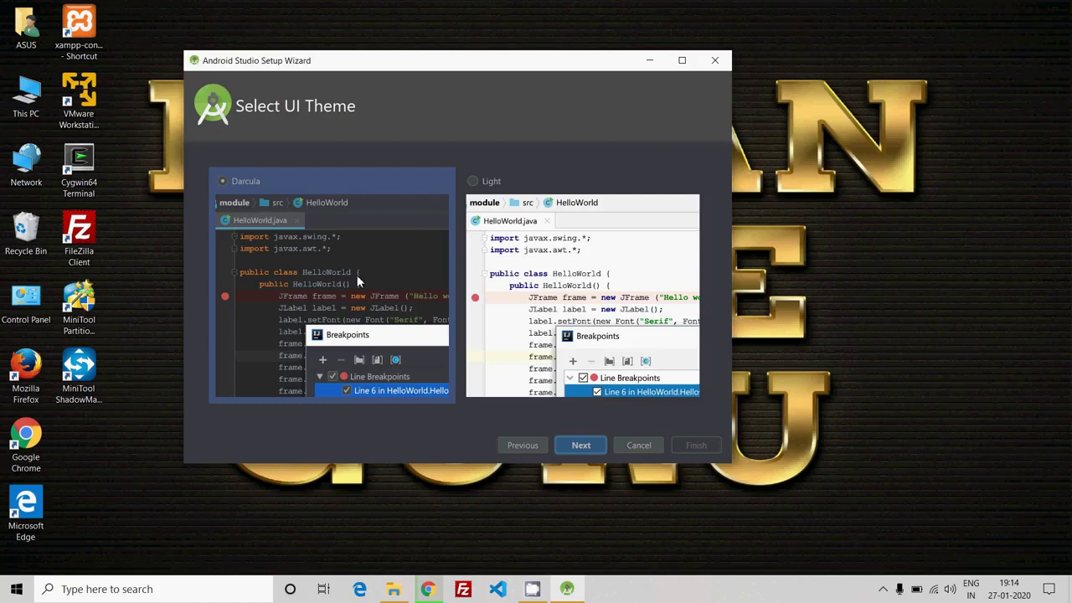
click(545, 252)
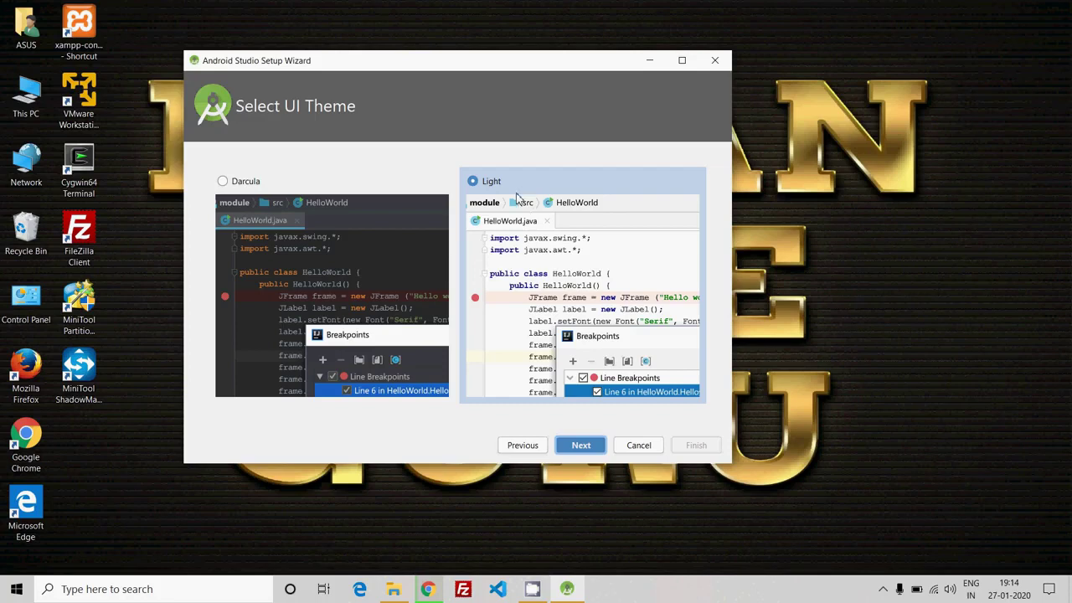
click(378, 274)
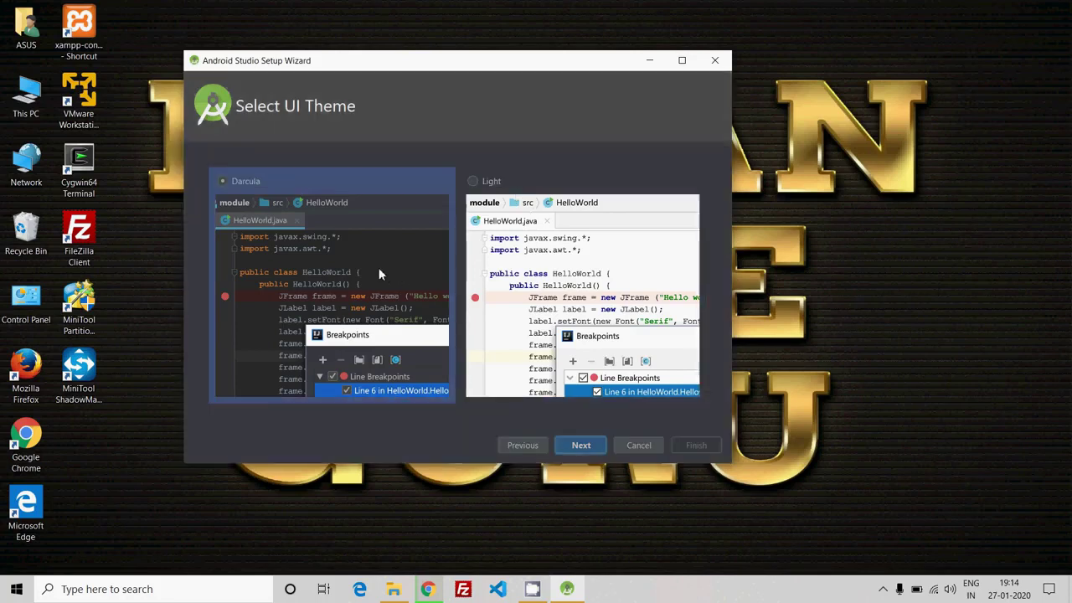
click(577, 443)
Review the SDK folder and components in the current settings, and start downloading the components.
scroll(395, 304, up, 2)
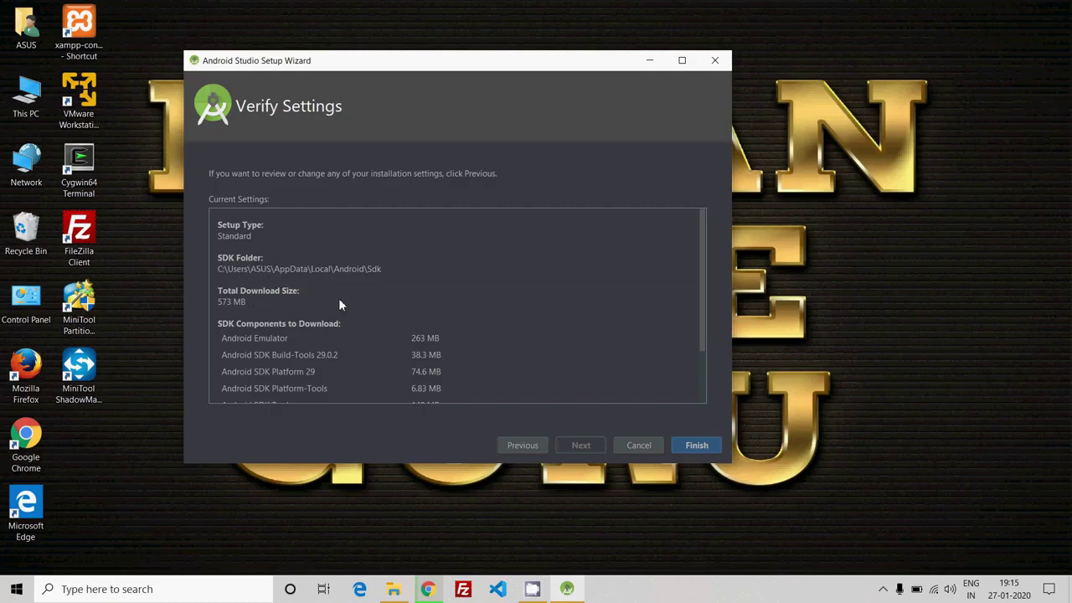
scroll(339, 304, down, 3)
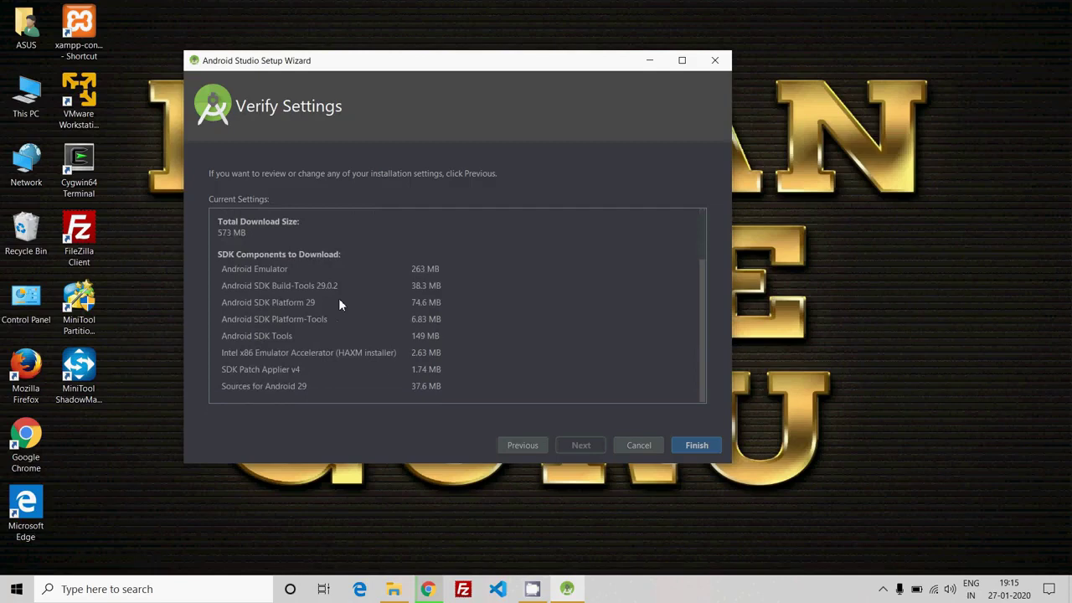
scroll(338, 298, up, 3)
scroll(338, 298, down, 3)
scroll(382, 321, up, 3)
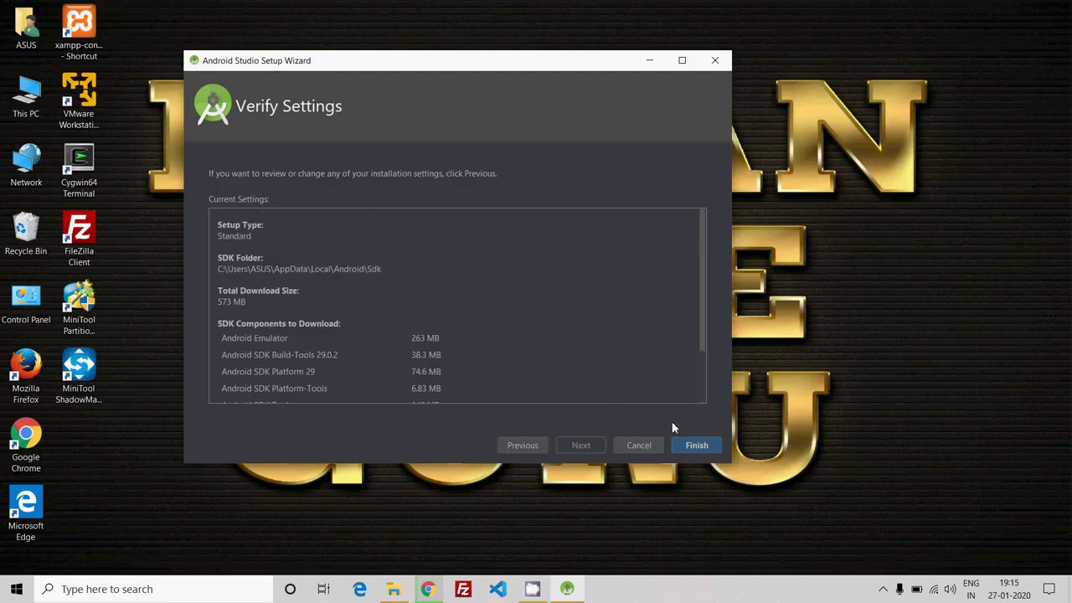
click(697, 444)
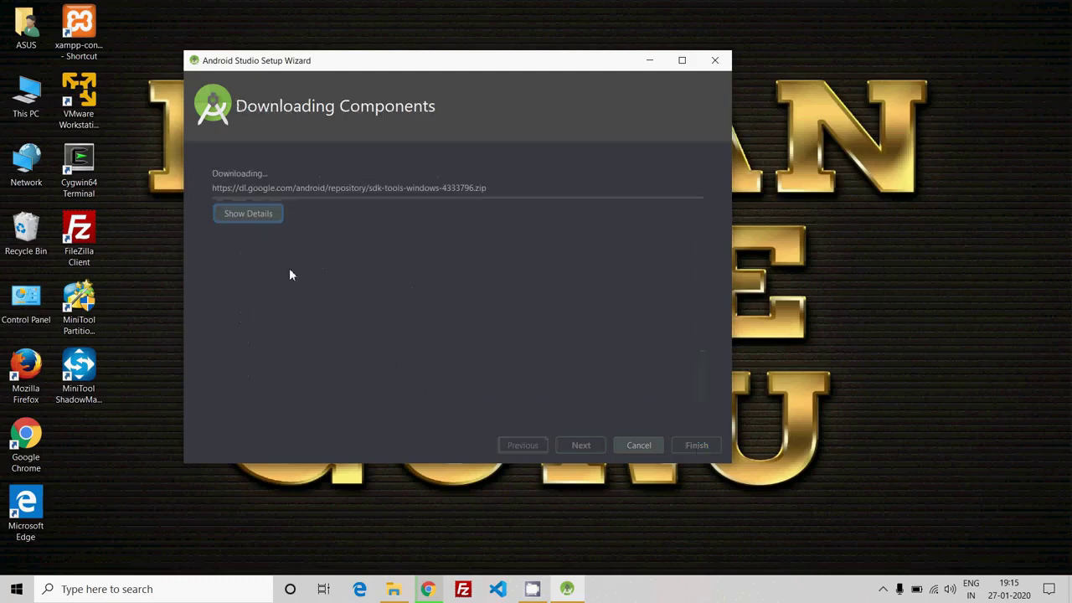
Show the component download details and finish the setup wizard once the installation completes.
click(252, 214)
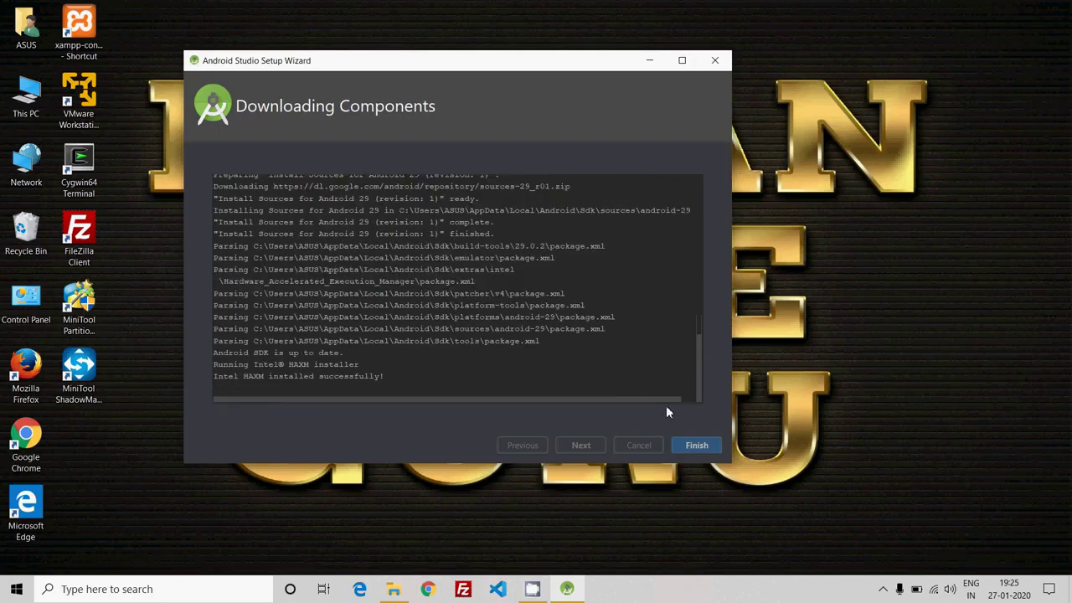
click(695, 442)
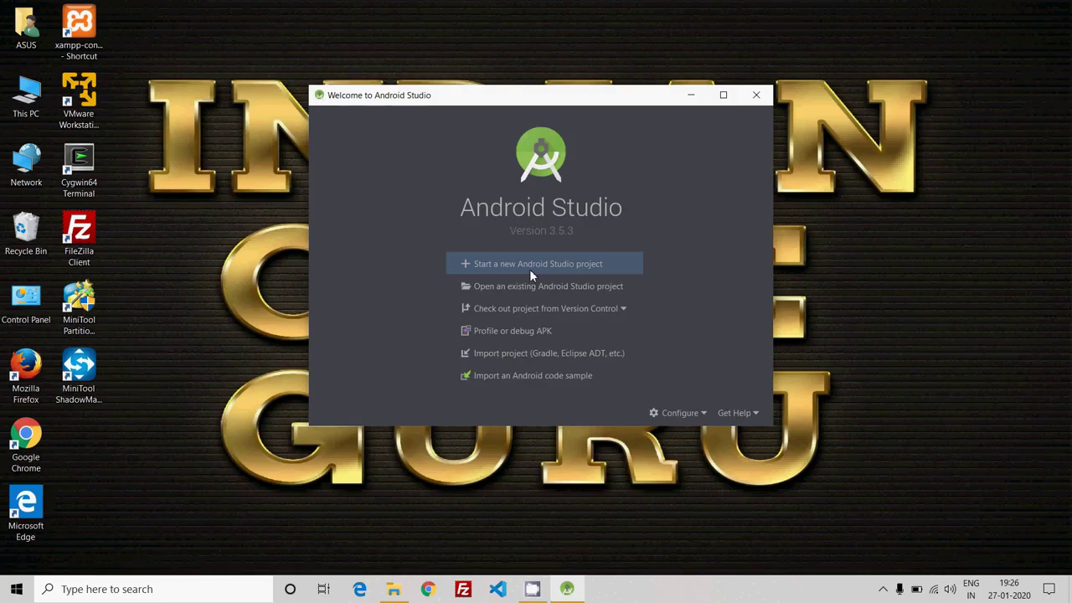
Open the SDK Manager and check the install status of the Android 10.0 (Q) platform.
drag(505, 115, 450, 104)
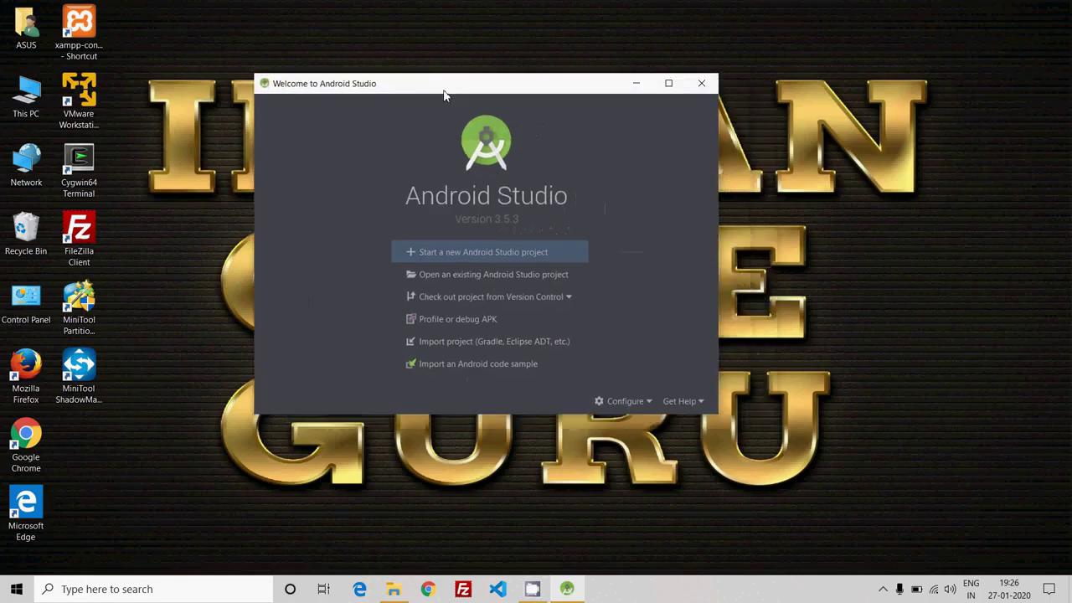
click(627, 401)
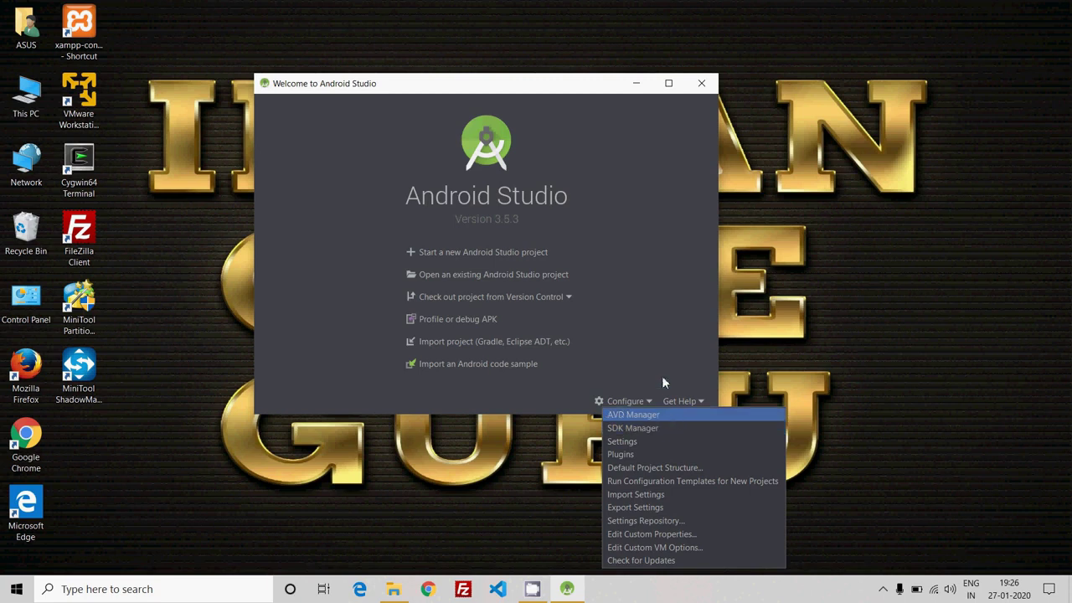
click(650, 428)
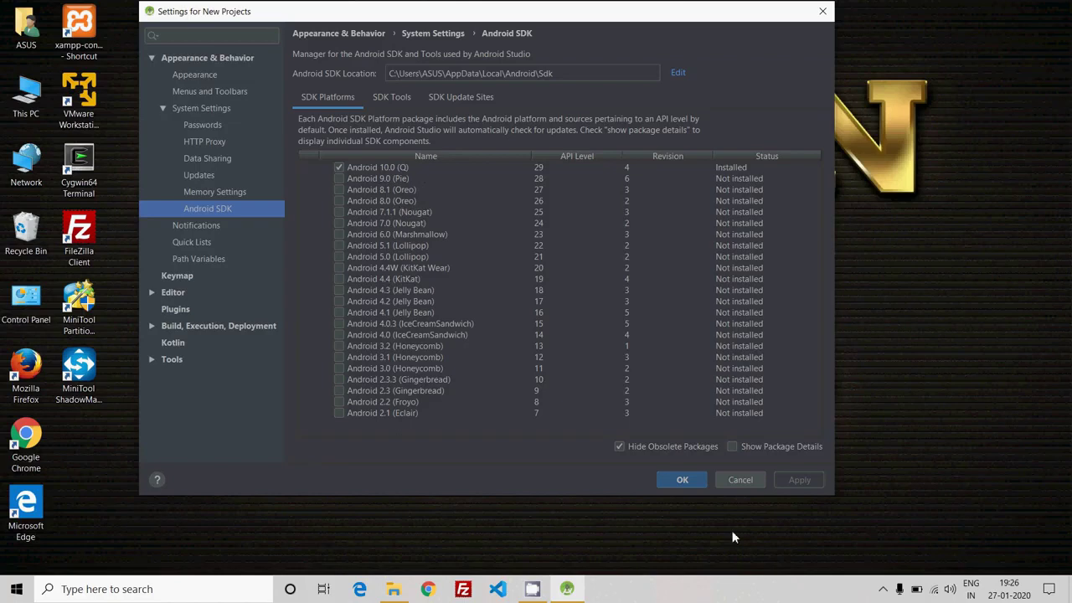
click(1048, 589)
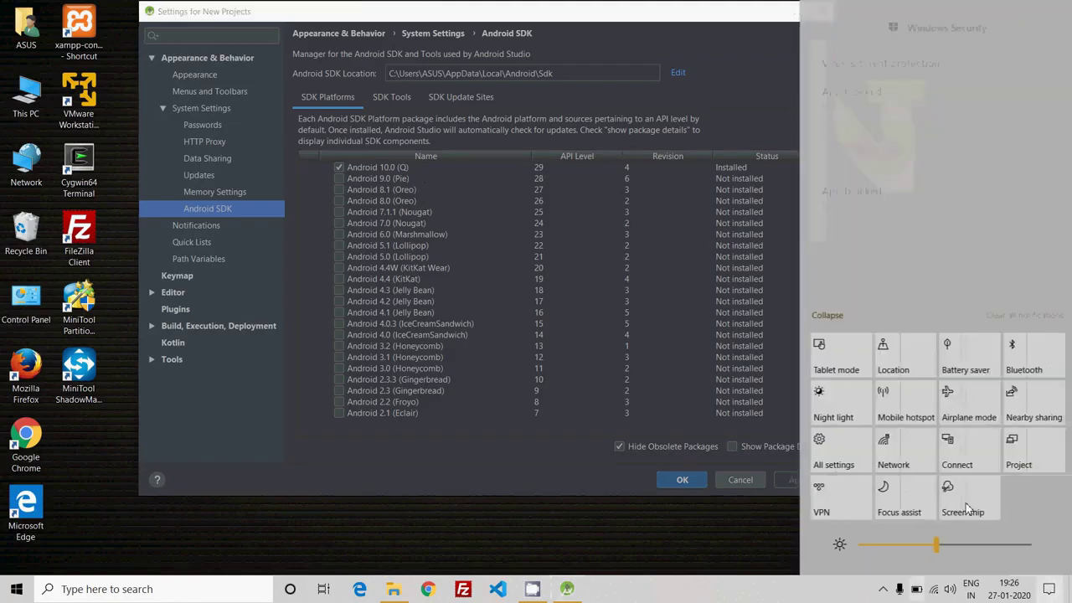
click(477, 301)
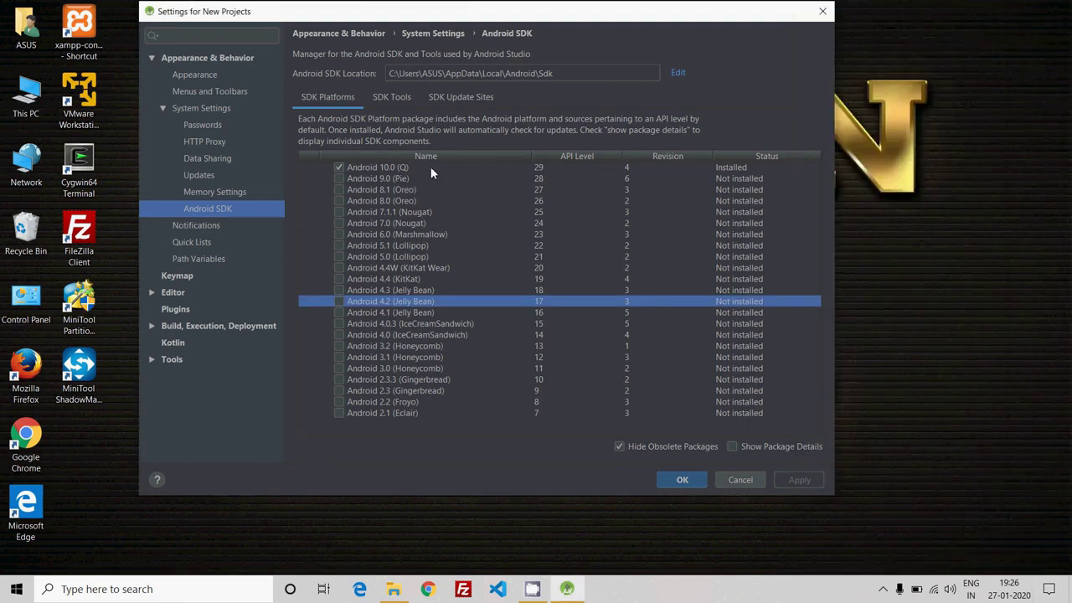
click(745, 171)
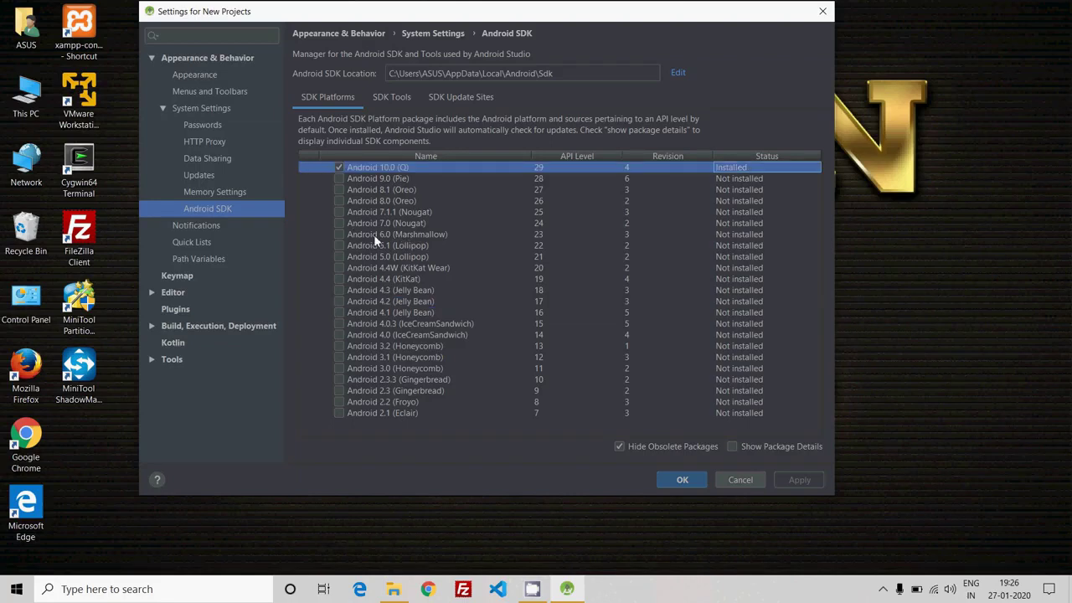
Review the available SDK tools and SDK platforms, and close the Android SDK settings.
click(391, 98)
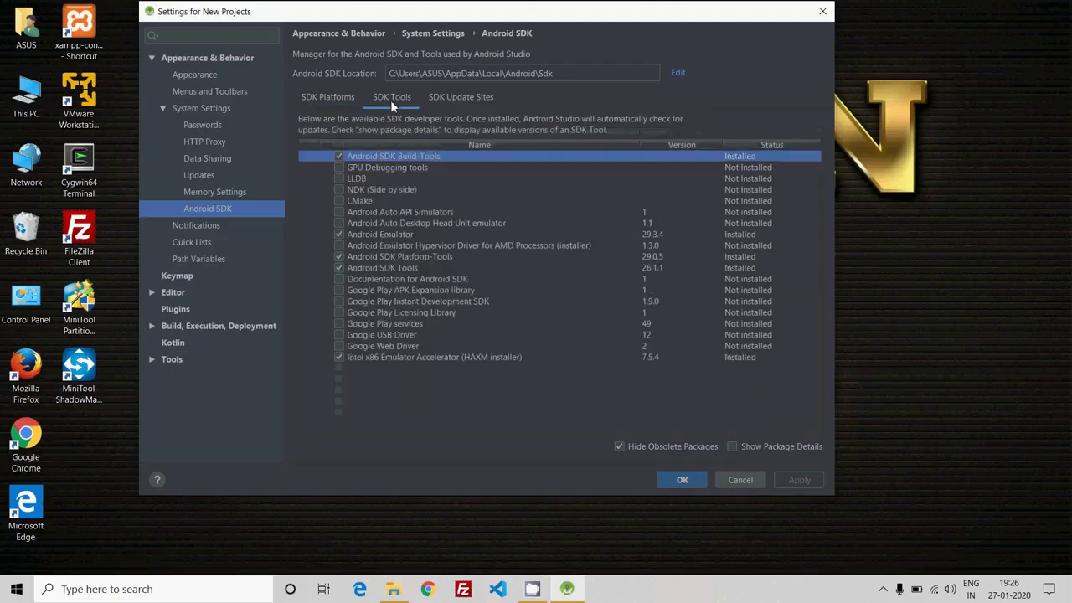
click(693, 191)
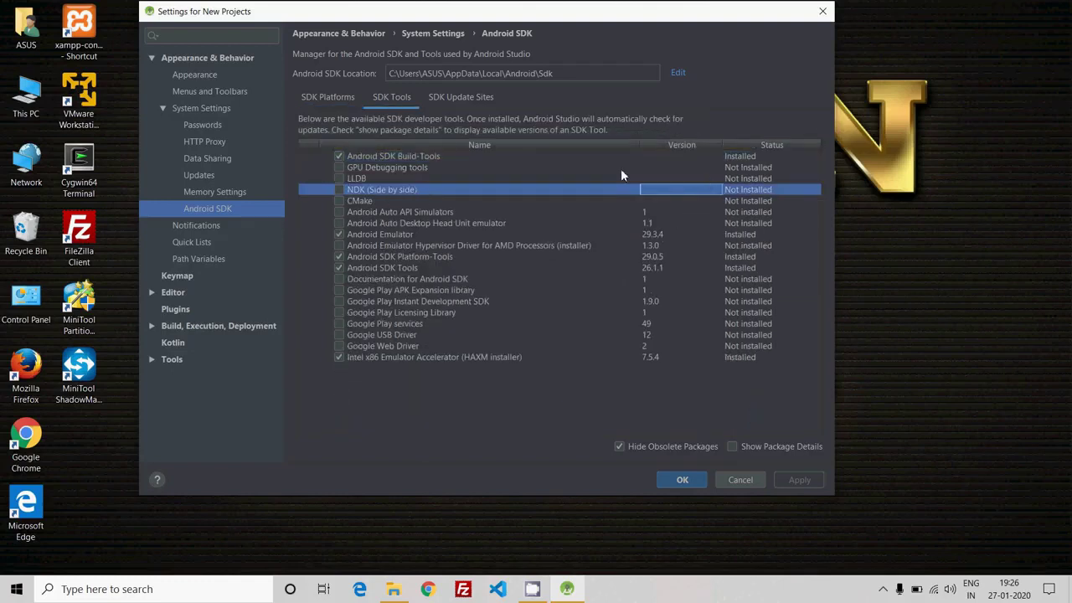
click(425, 160)
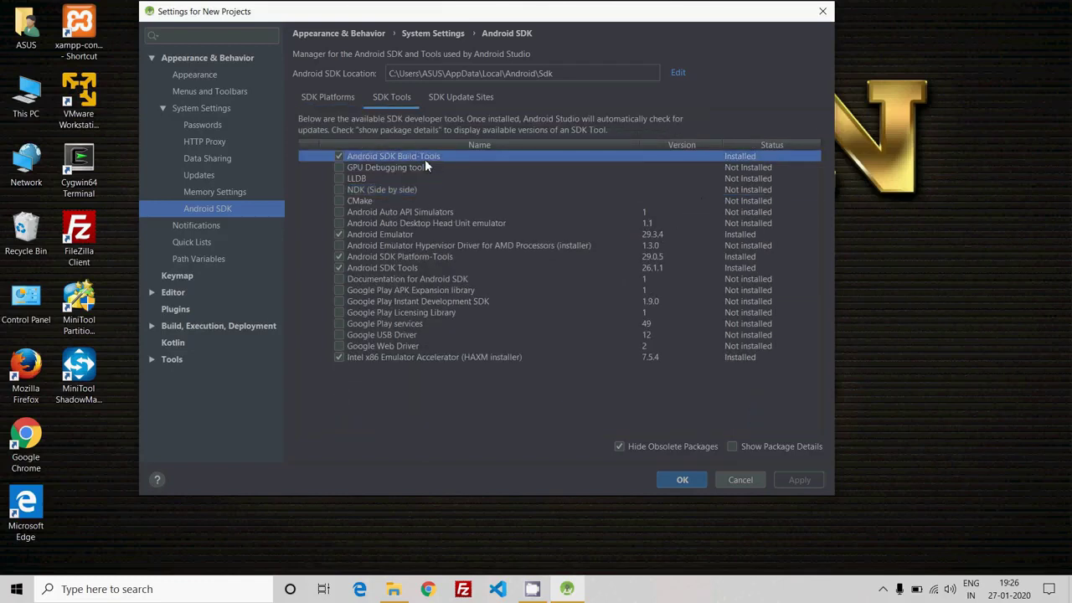
click(334, 99)
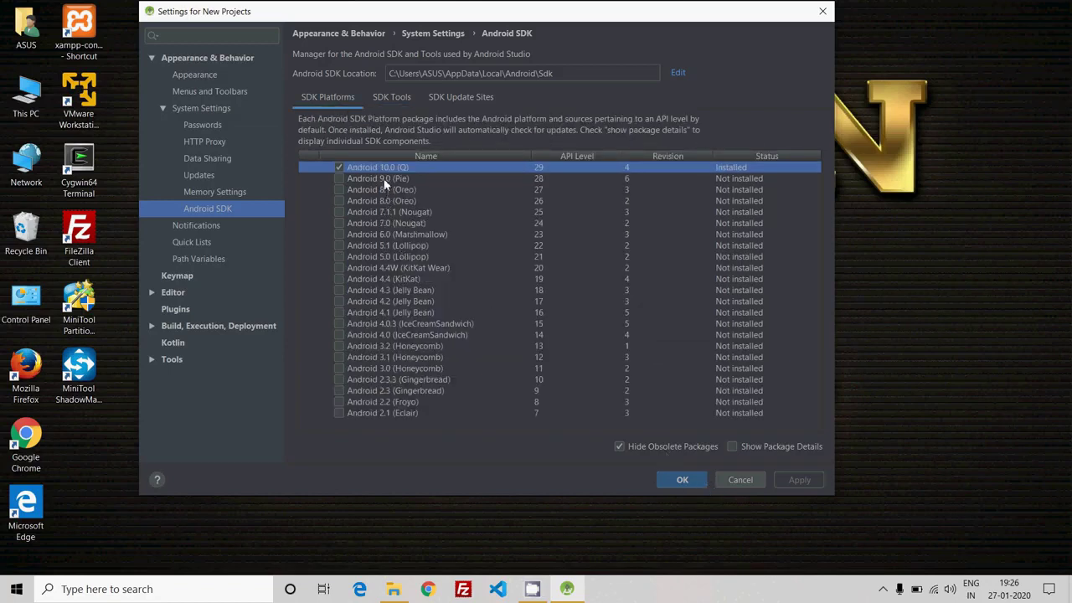
click(685, 479)
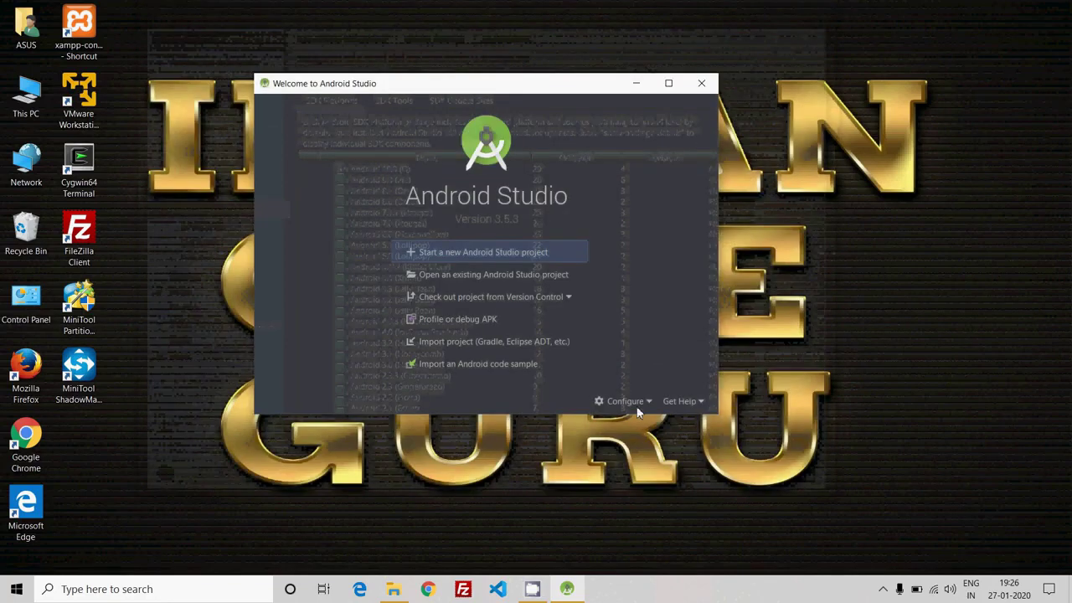
Open the AVD Manager and start creating a virtual device.
click(626, 401)
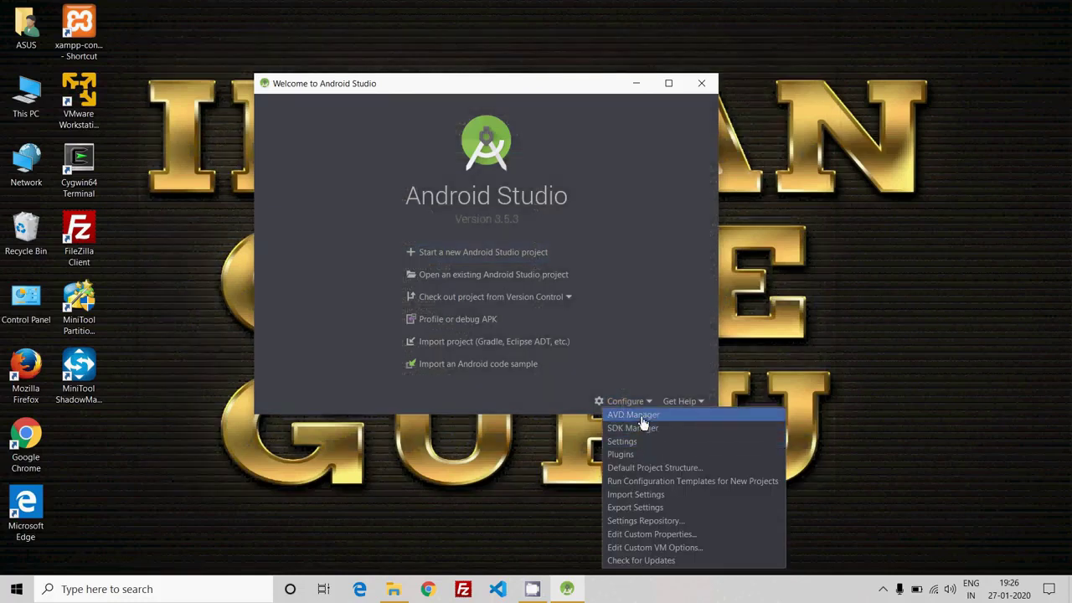
click(642, 416)
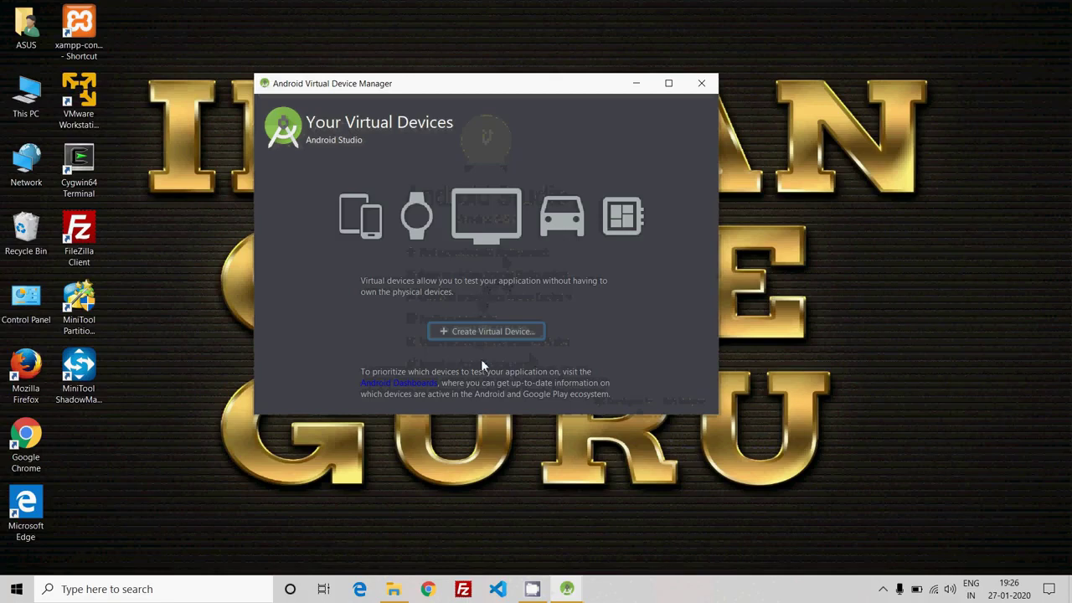
click(480, 331)
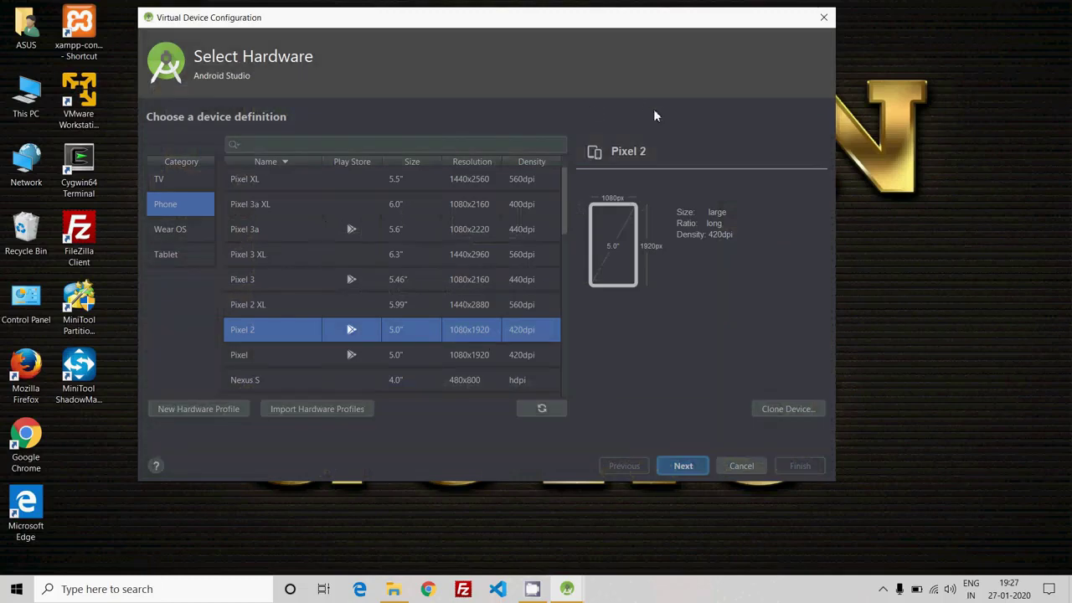
click(823, 17)
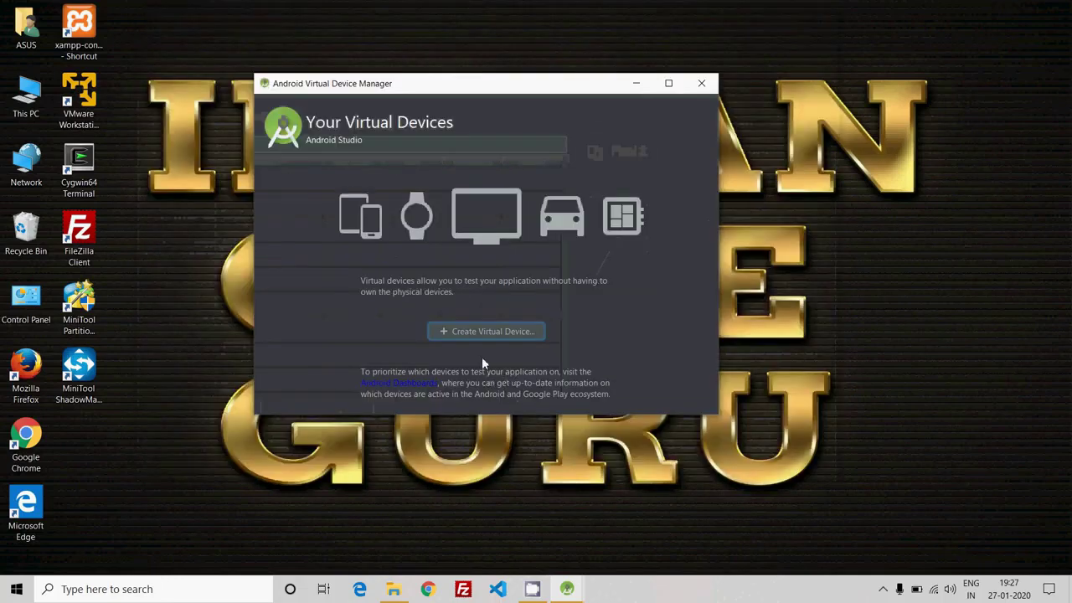
click(485, 334)
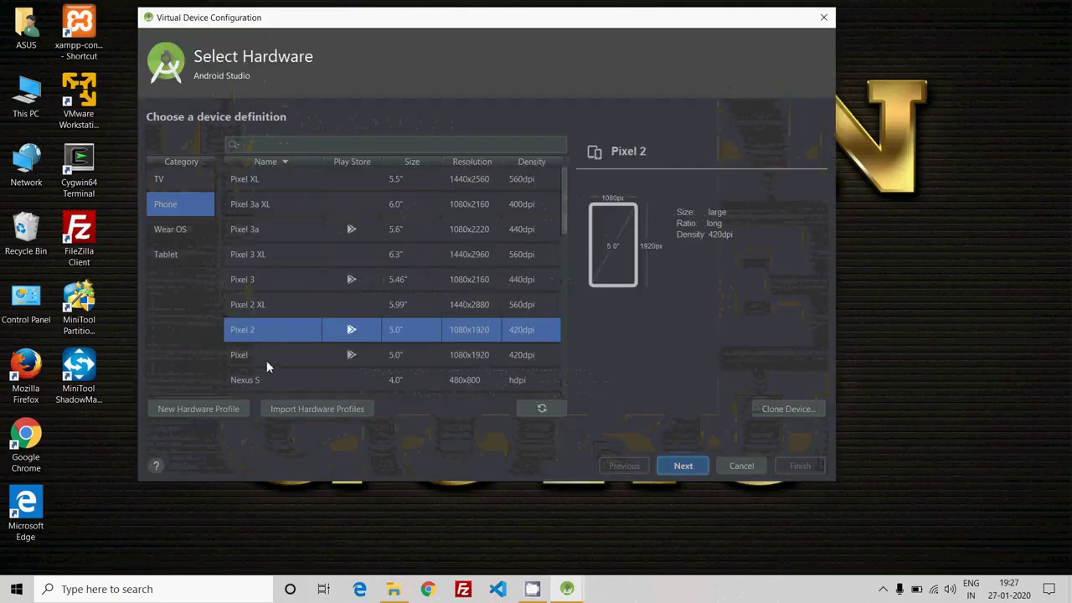
Examine the phone hardware definitions, comparing several Pixel and Nexus models for size, resolution, density and Play Store support.
click(273, 179)
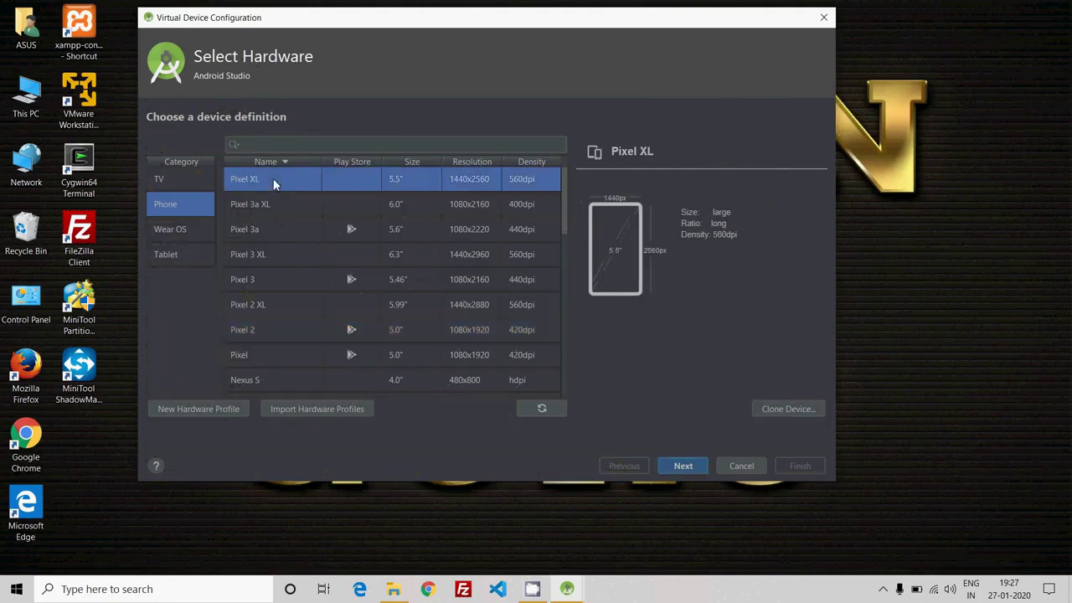
click(269, 229)
scroll(281, 304, down, 3)
scroll(283, 305, up, 3)
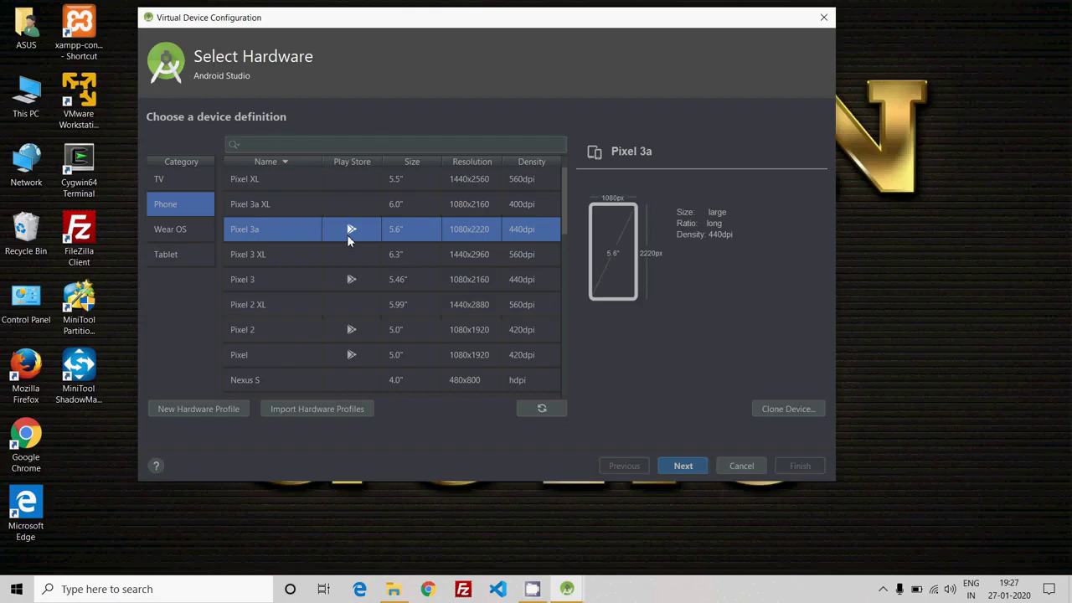
click(348, 261)
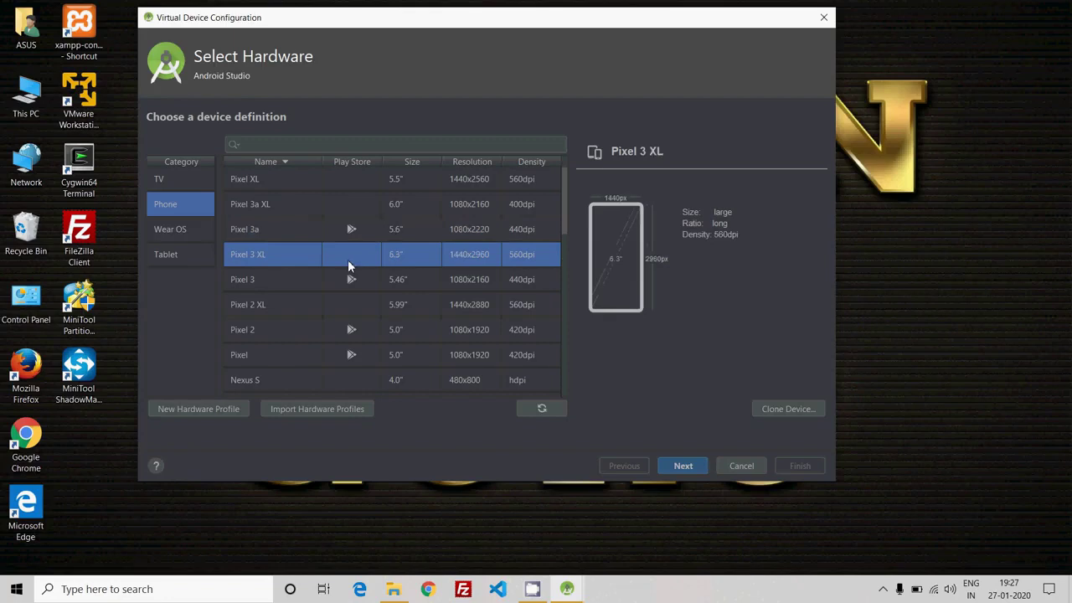
click(345, 315)
scroll(346, 315, down, 2)
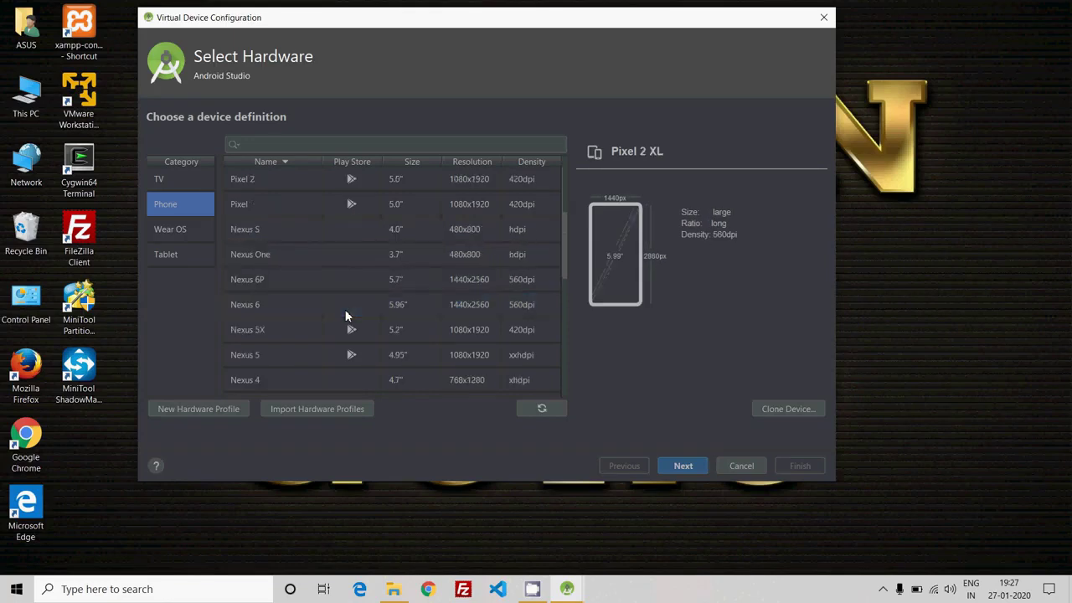
click(347, 258)
click(355, 231)
scroll(355, 232, up, 2)
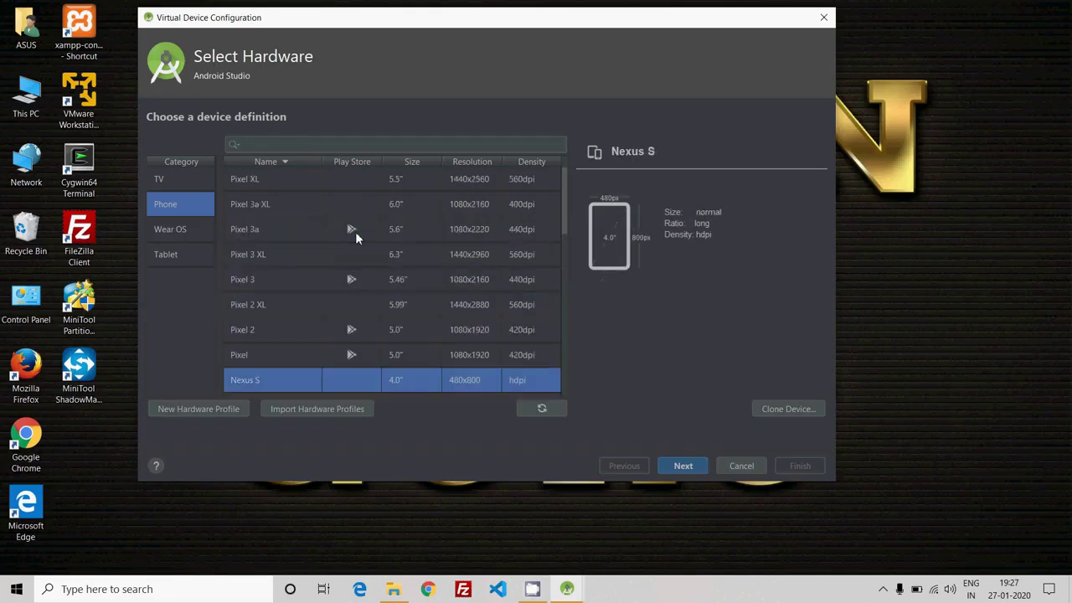
Choose the Pixel 3a as the device definition and continue to the system image selection.
click(357, 258)
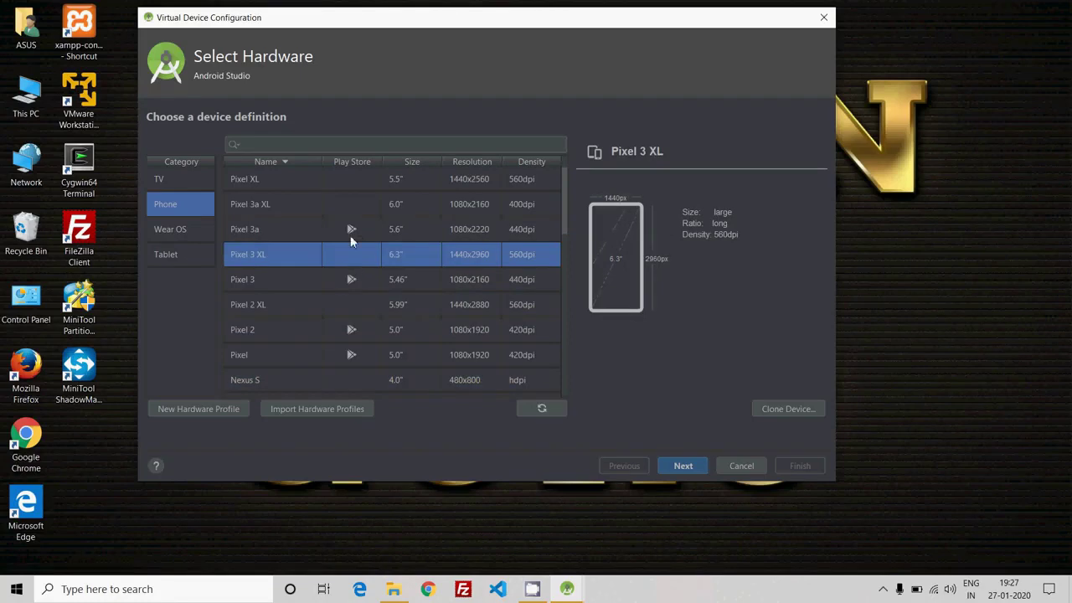
click(356, 235)
click(684, 466)
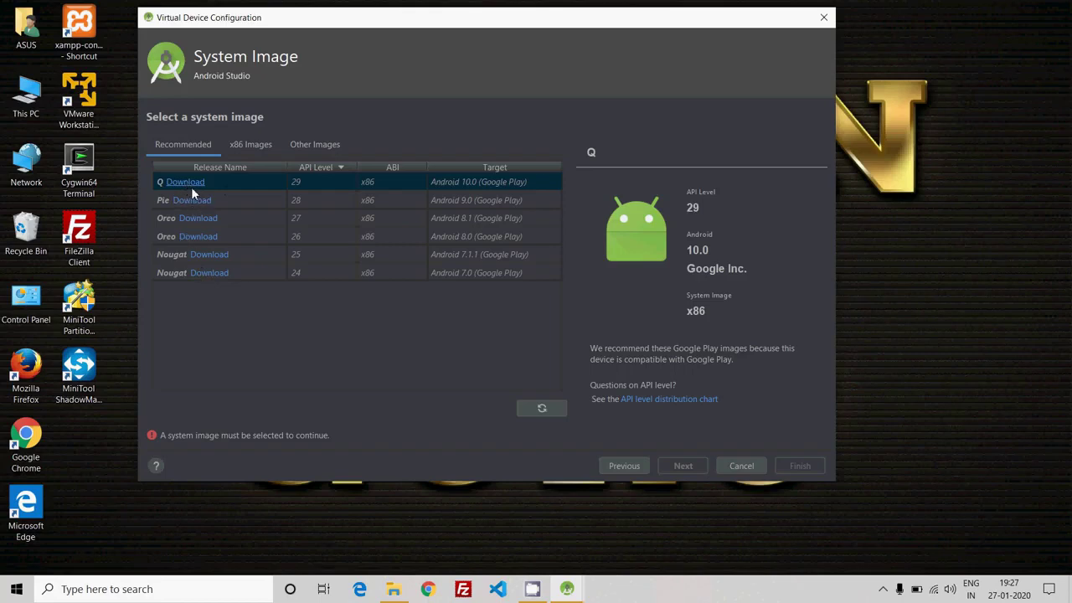
Request the Q (API 29) system image download, accept its license agreement and start the component installation.
click(191, 186)
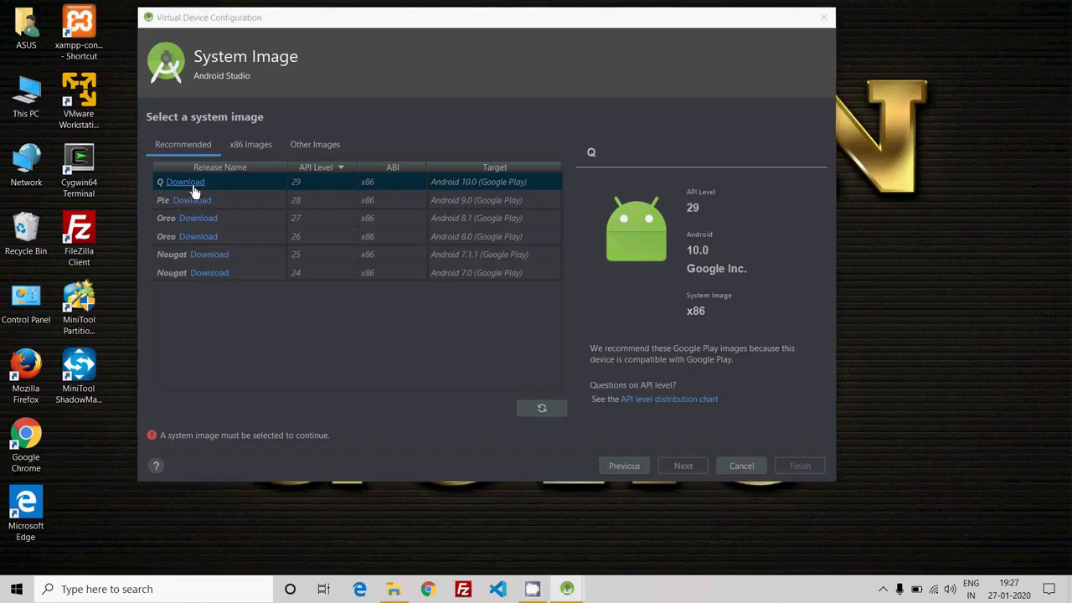
click(335, 147)
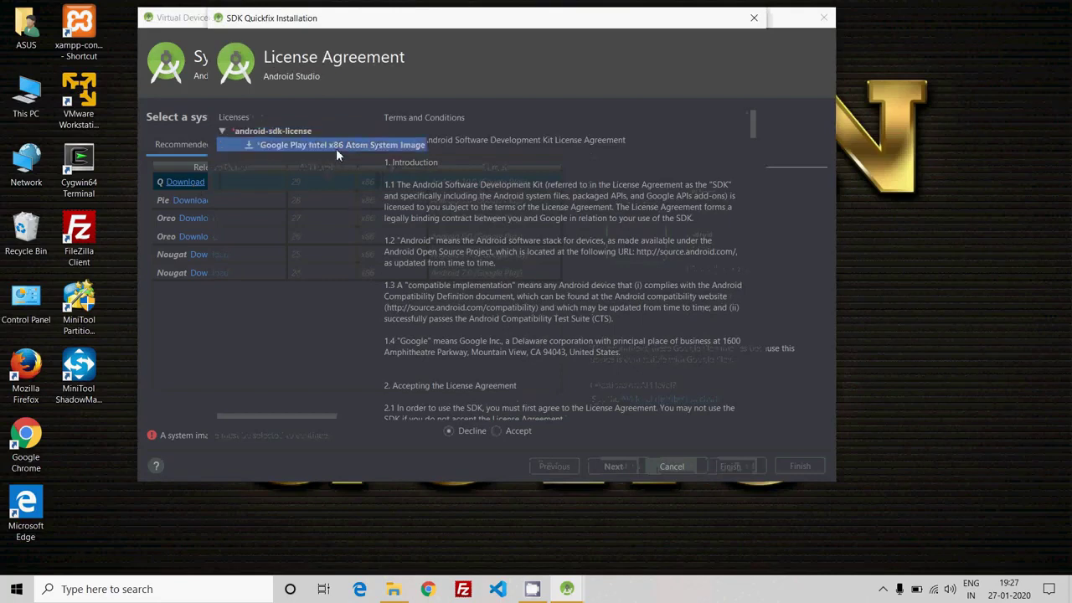
click(505, 430)
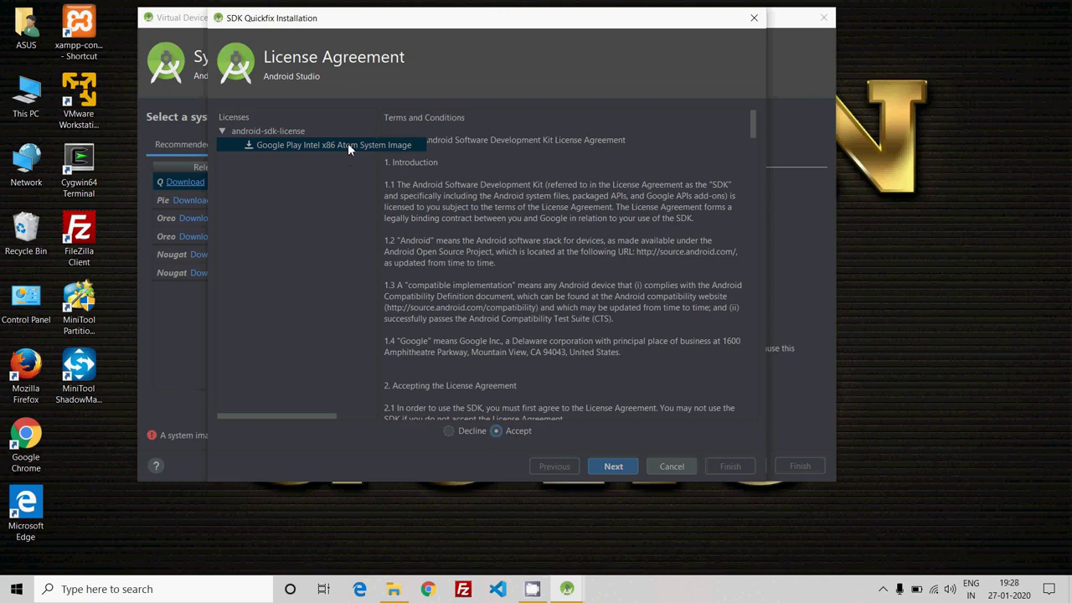
scroll(574, 245, down, 10)
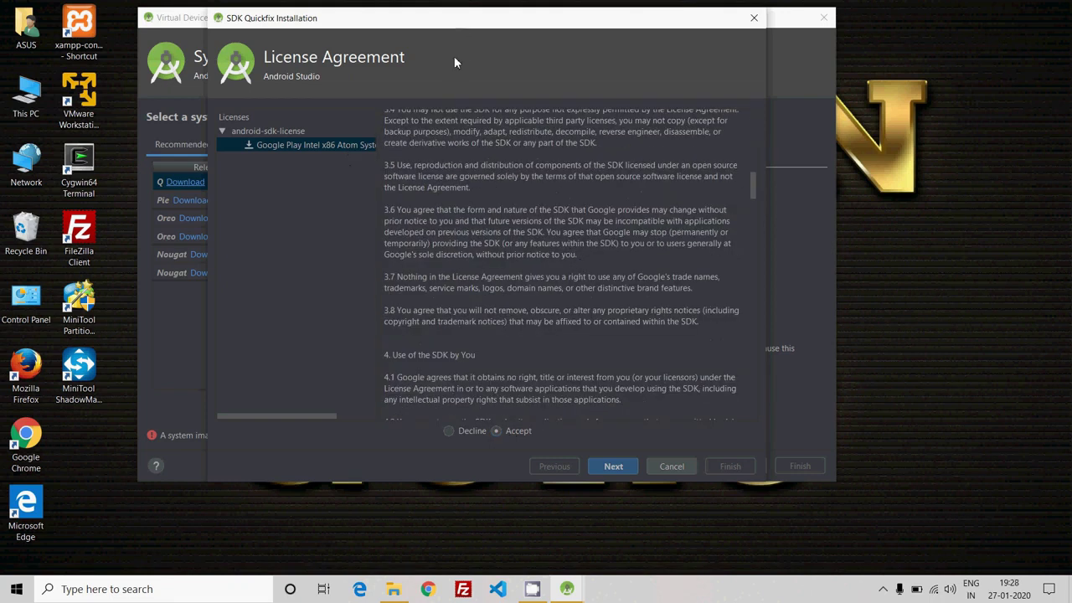
scroll(563, 309, up, 10)
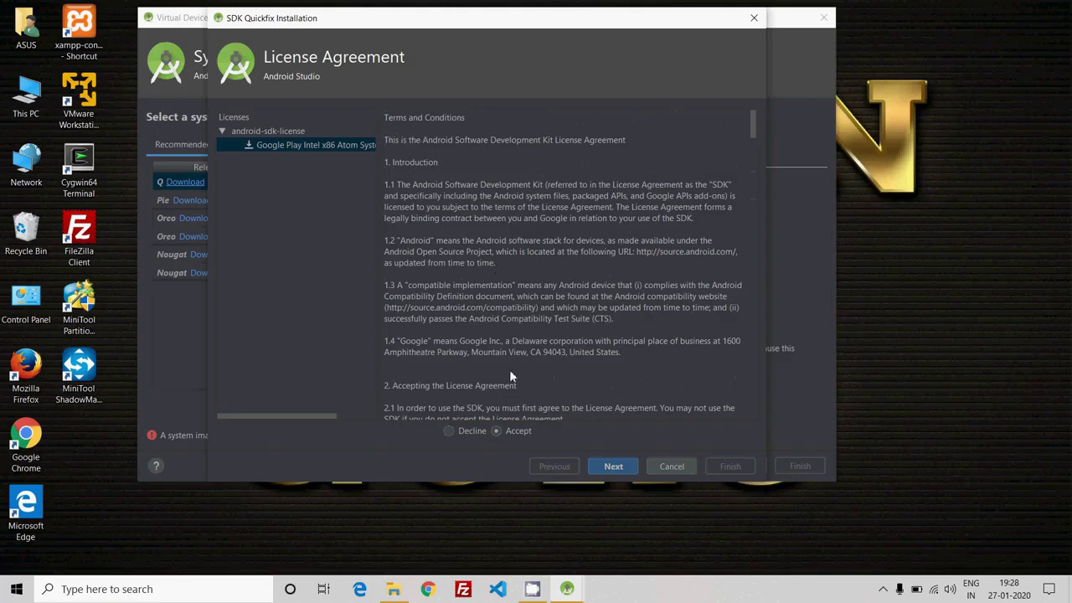
click(614, 467)
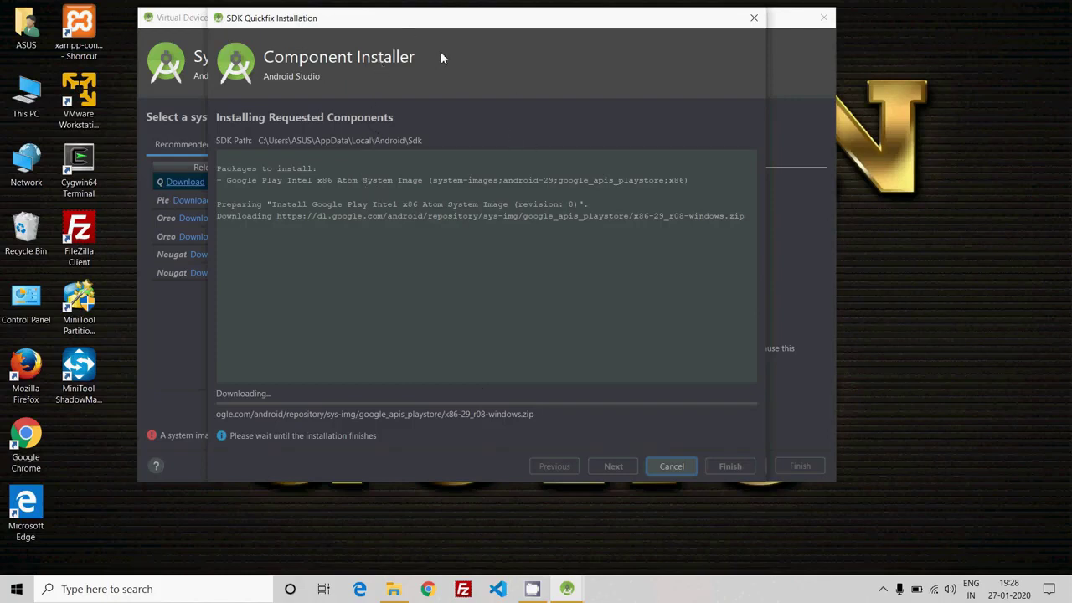
Move the component installer window aside and finish it once the system image is installed.
drag(427, 20, 577, 61)
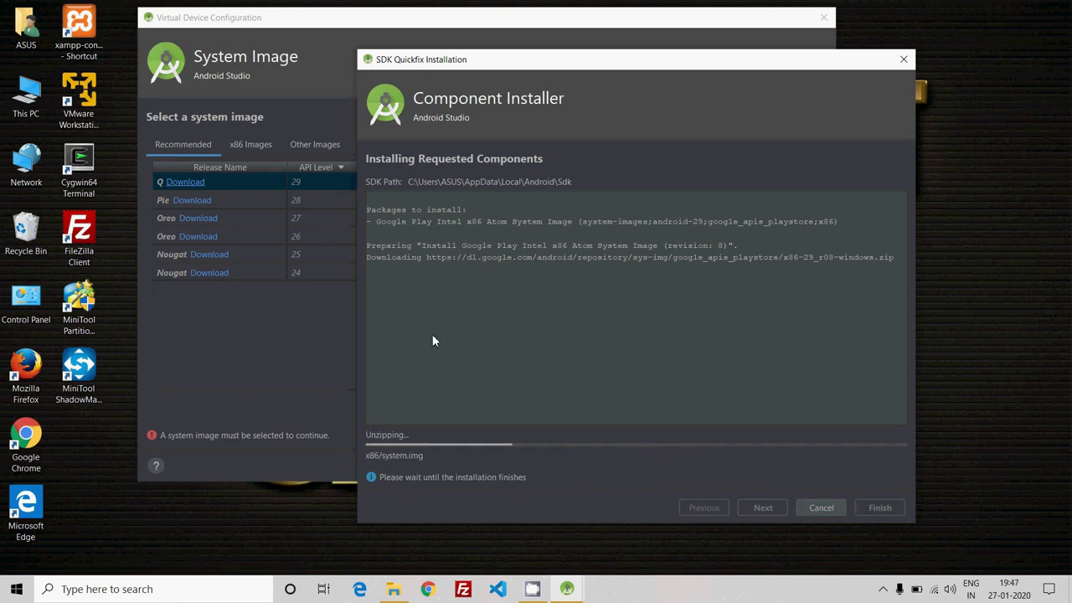
drag(579, 64, 501, 62)
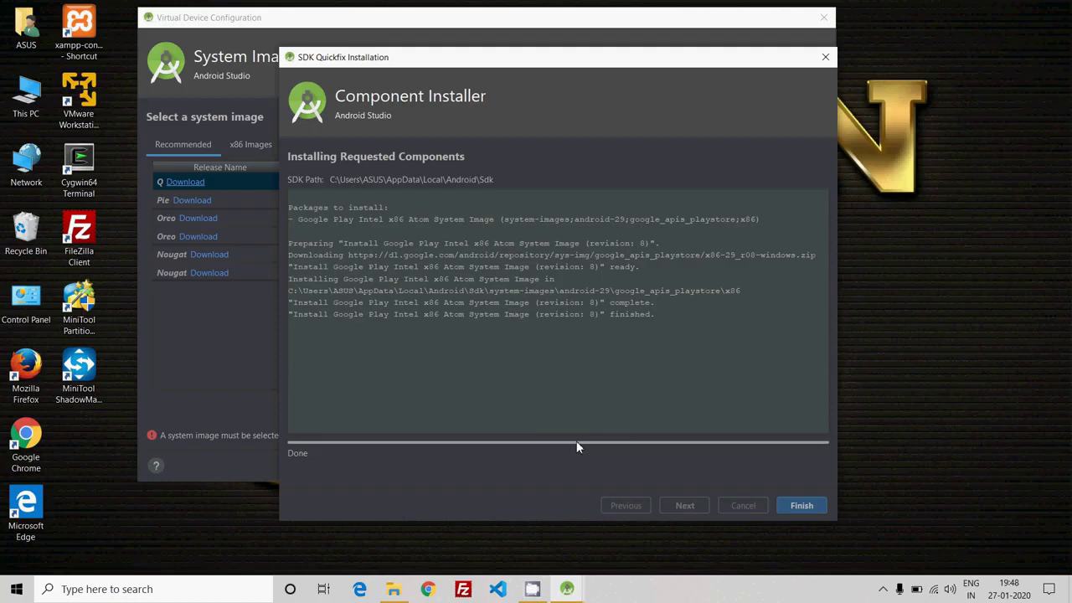
click(796, 506)
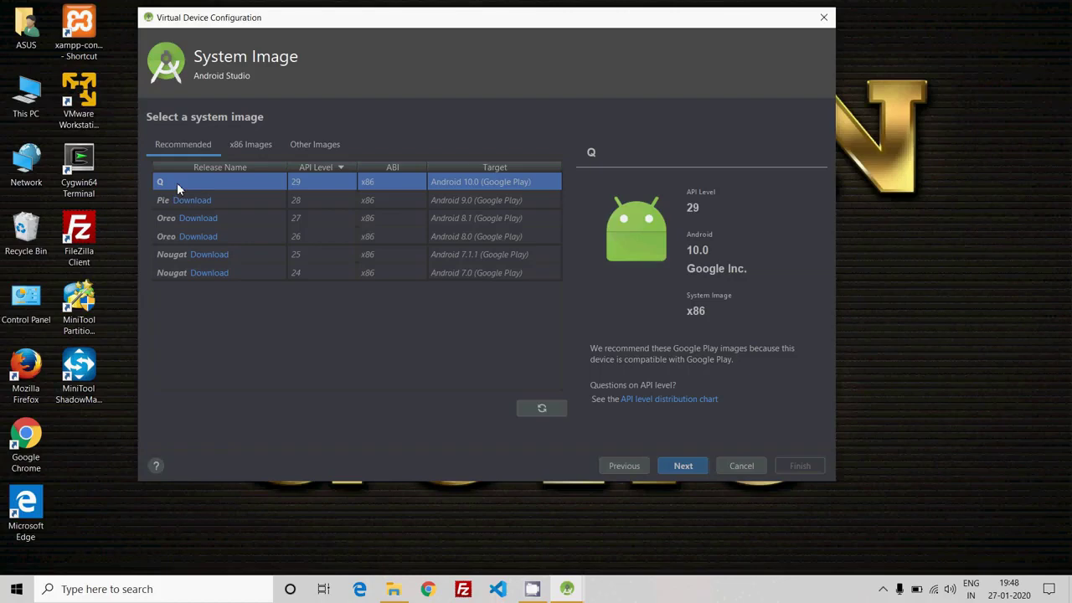
Select the Q system image with API level 29 and continue to the AVD configuration.
click(319, 199)
click(315, 184)
click(687, 465)
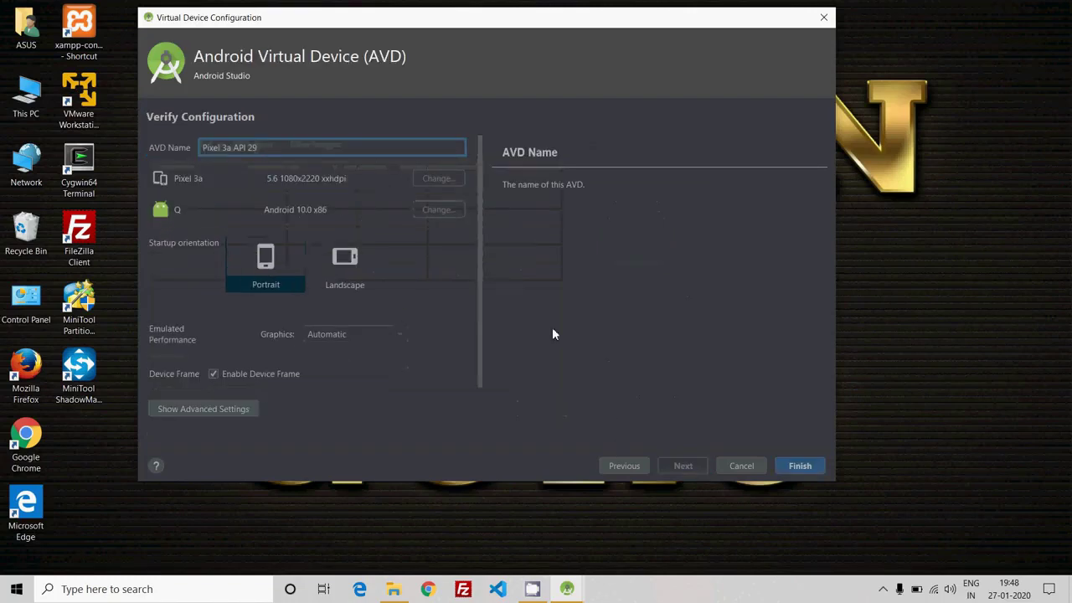
Review the AVD configuration, keep the name Pixel 3a API 29 and create the virtual device.
drag(272, 149, 199, 148)
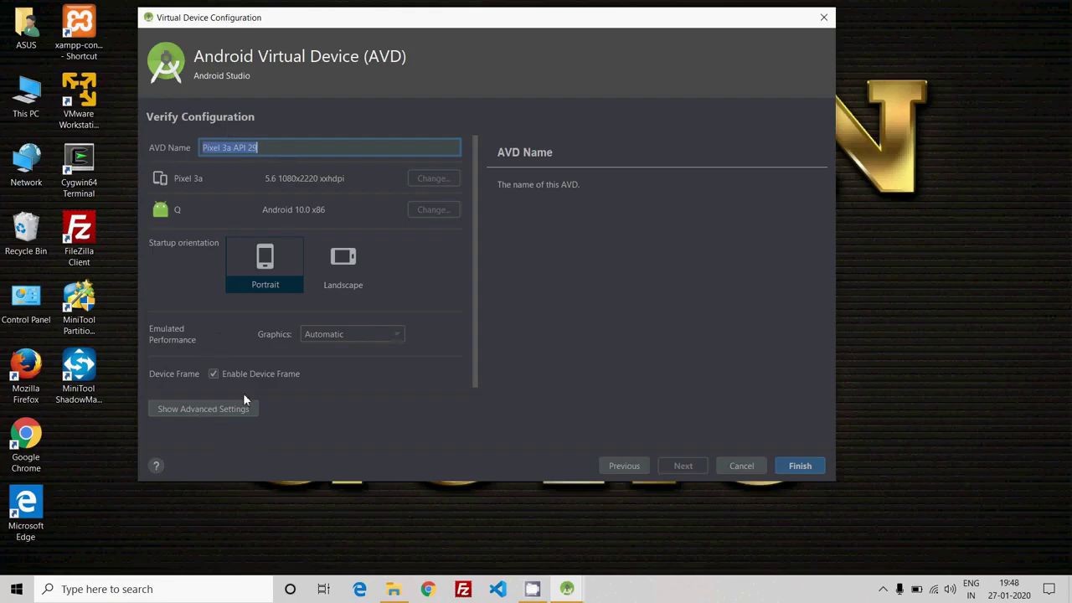
scroll(229, 305, down, 1)
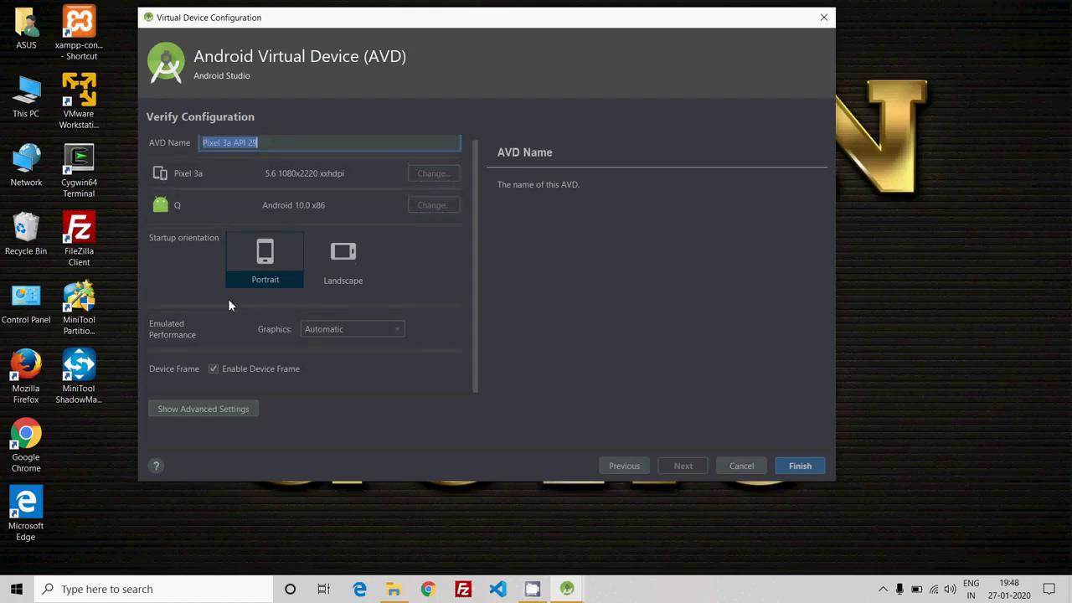
click(302, 144)
drag(273, 141, 174, 141)
click(270, 143)
triple_click(269, 143)
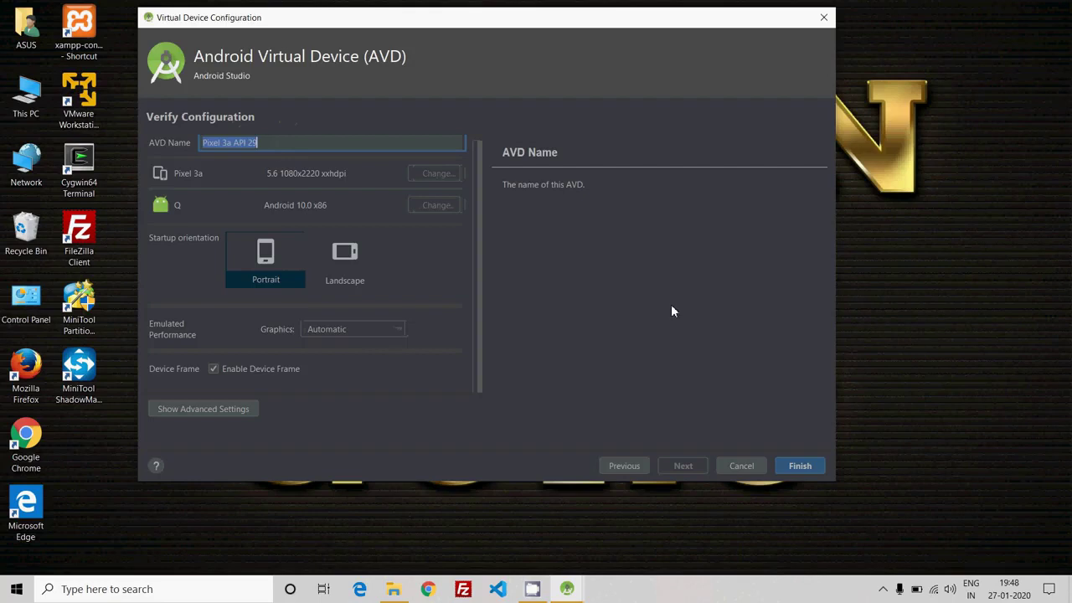
click(804, 470)
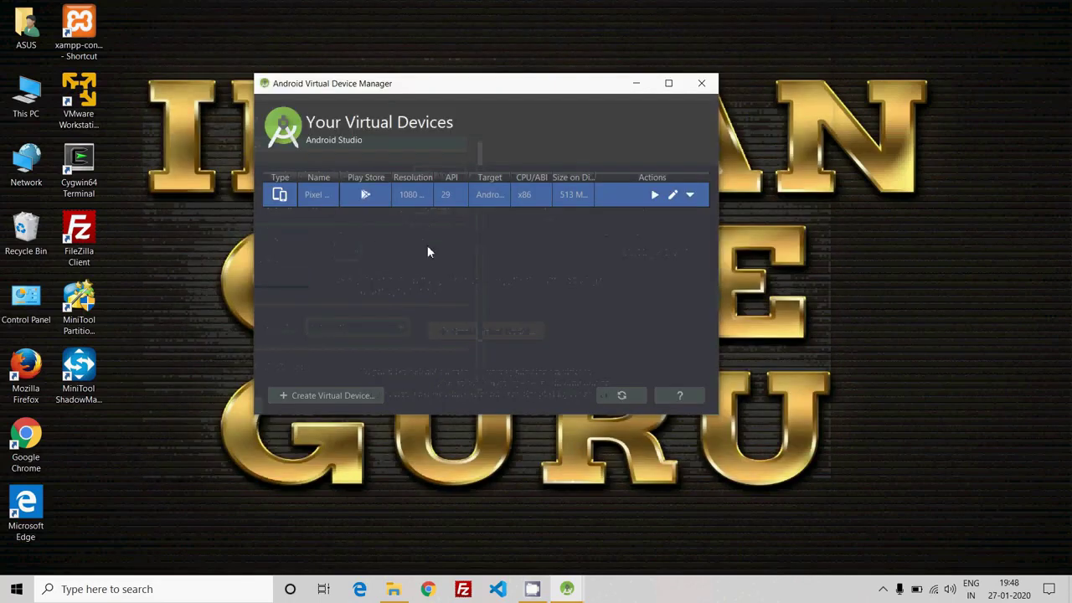
Launch the new virtual device and position the emulator near the middle of the desktop.
click(654, 195)
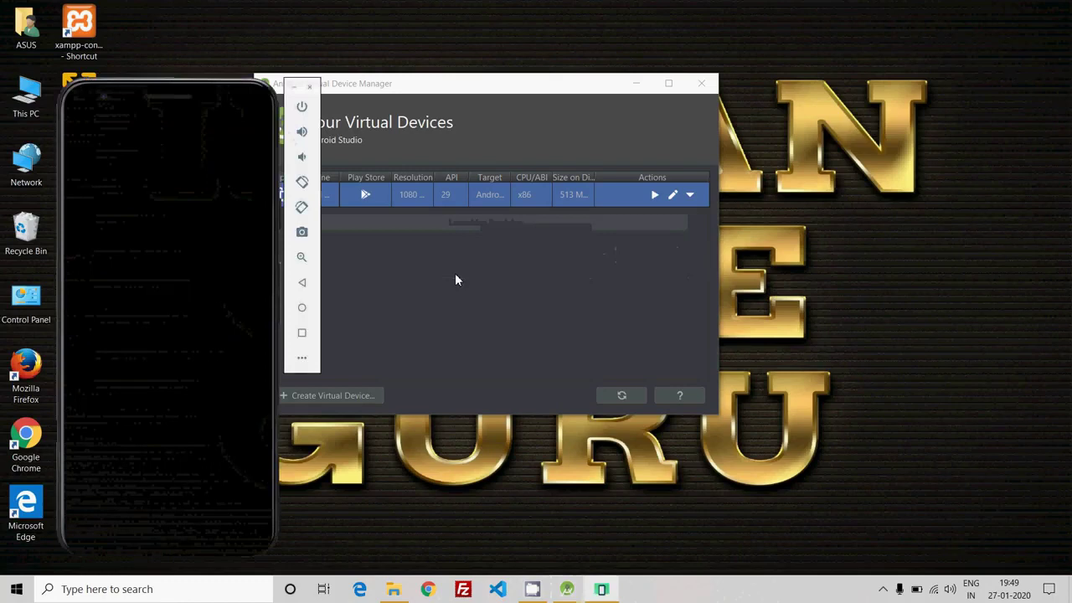
drag(180, 98, 287, 59)
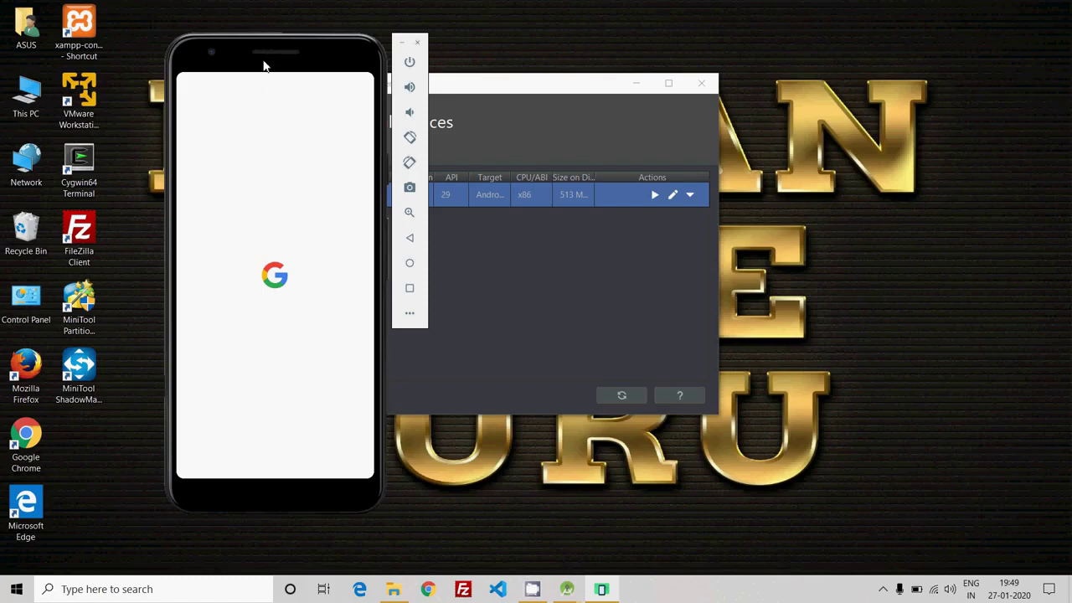
drag(264, 66, 425, 79)
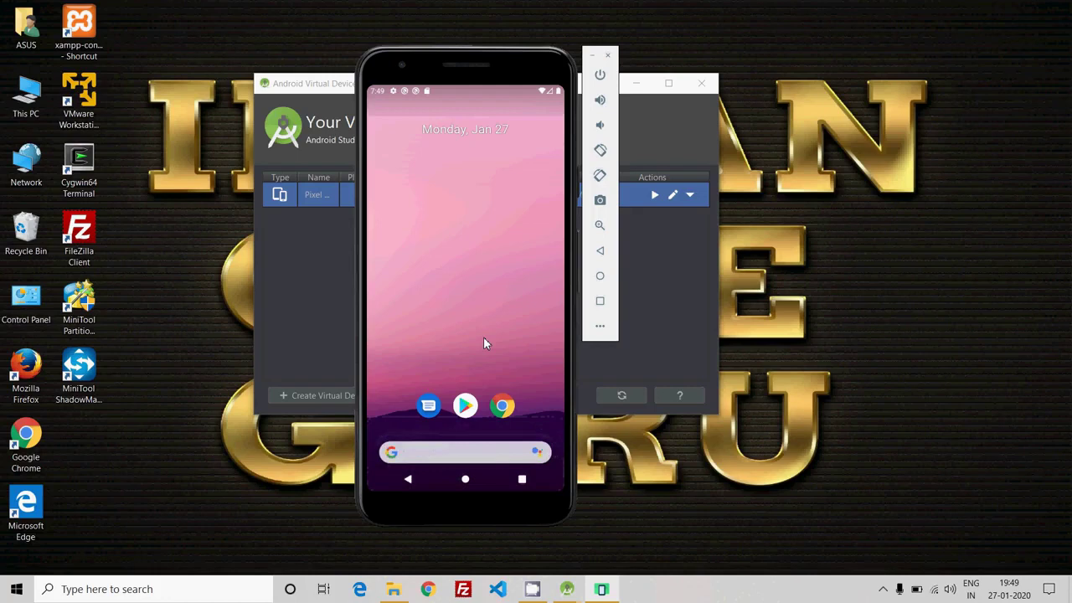
Open the Play Store from the emulator's app drawer and start signing in.
drag(463, 440, 443, 208)
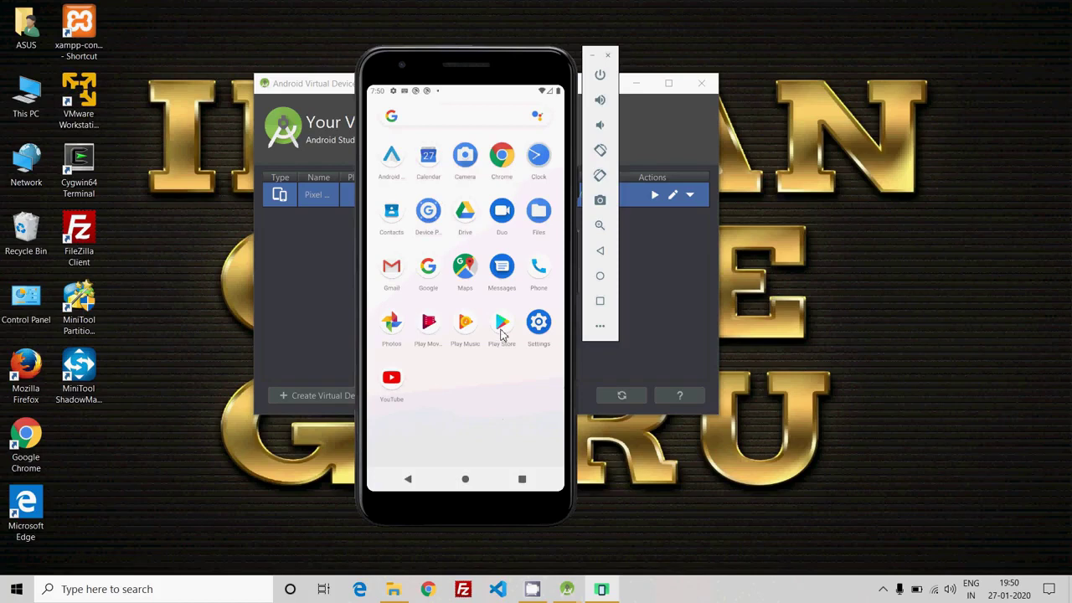
click(502, 335)
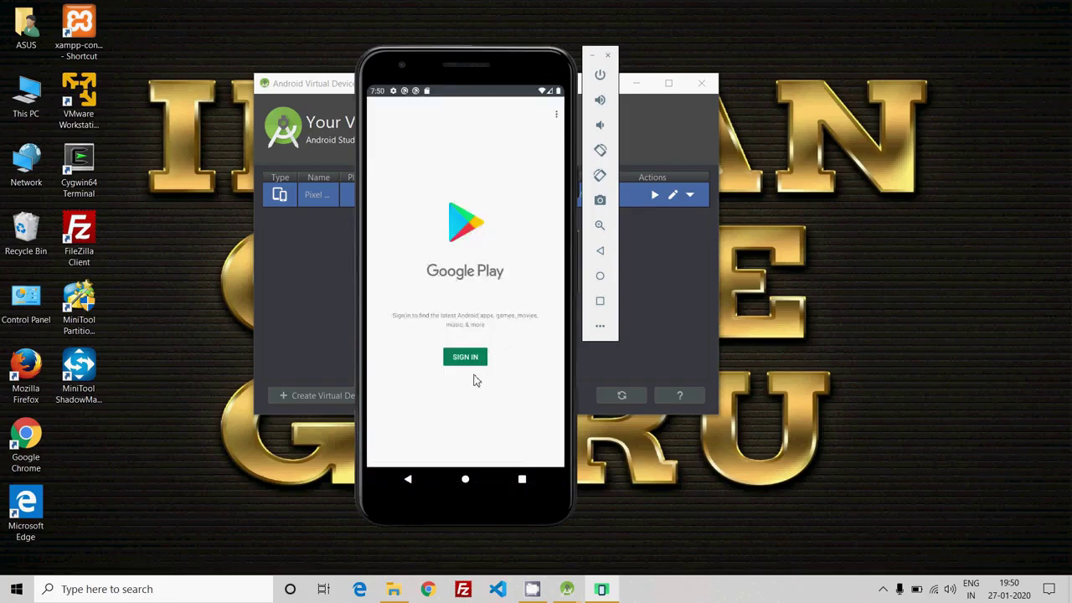
click(466, 359)
click(470, 357)
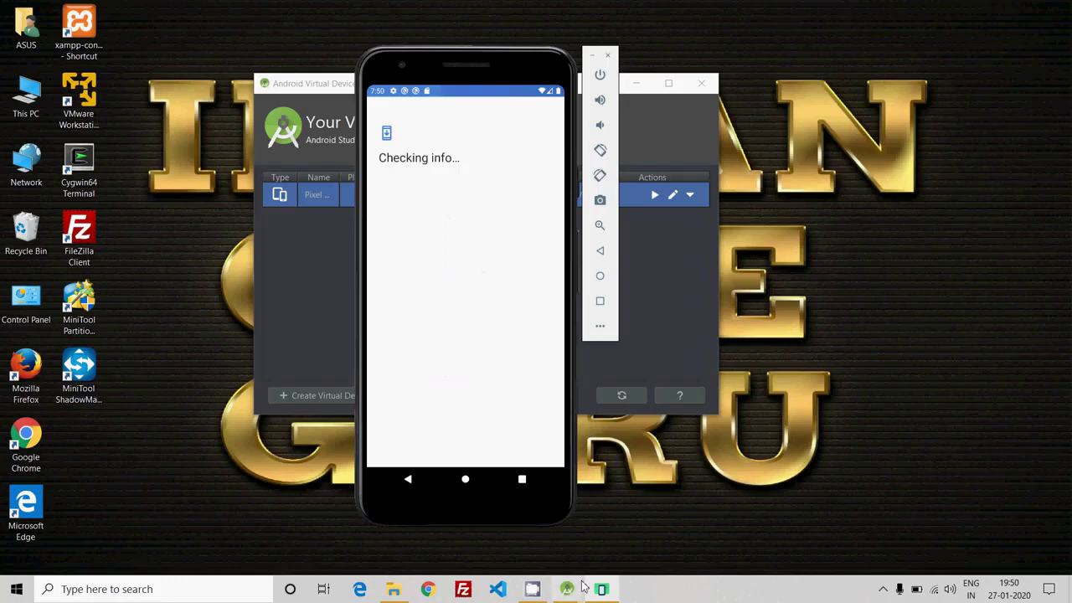
Switch to the Welcome to Android Studio window and place it beside the emulator.
mouse_move(575, 591)
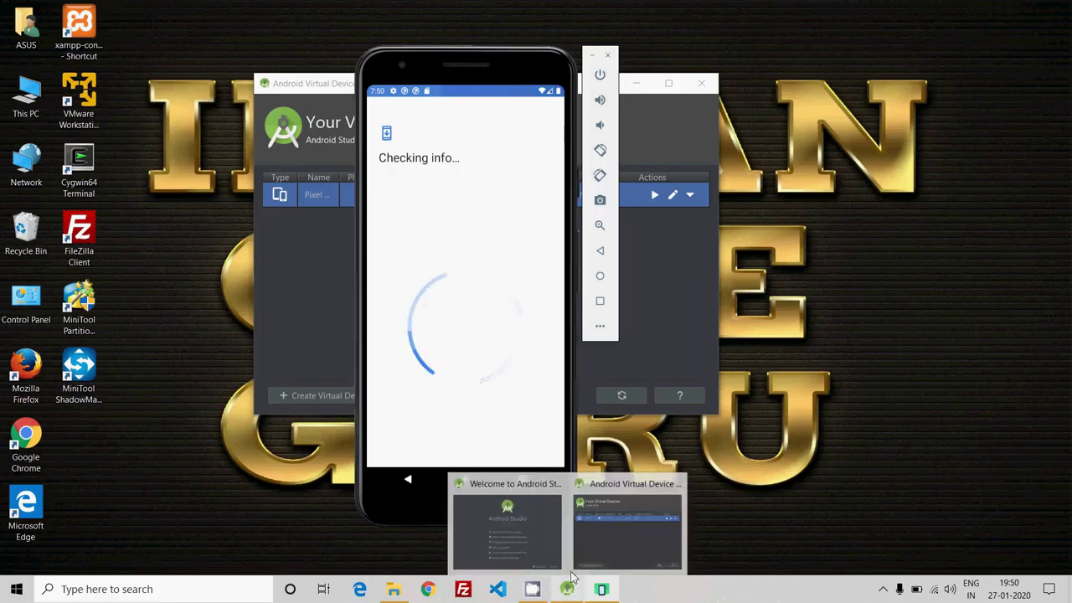
click(549, 525)
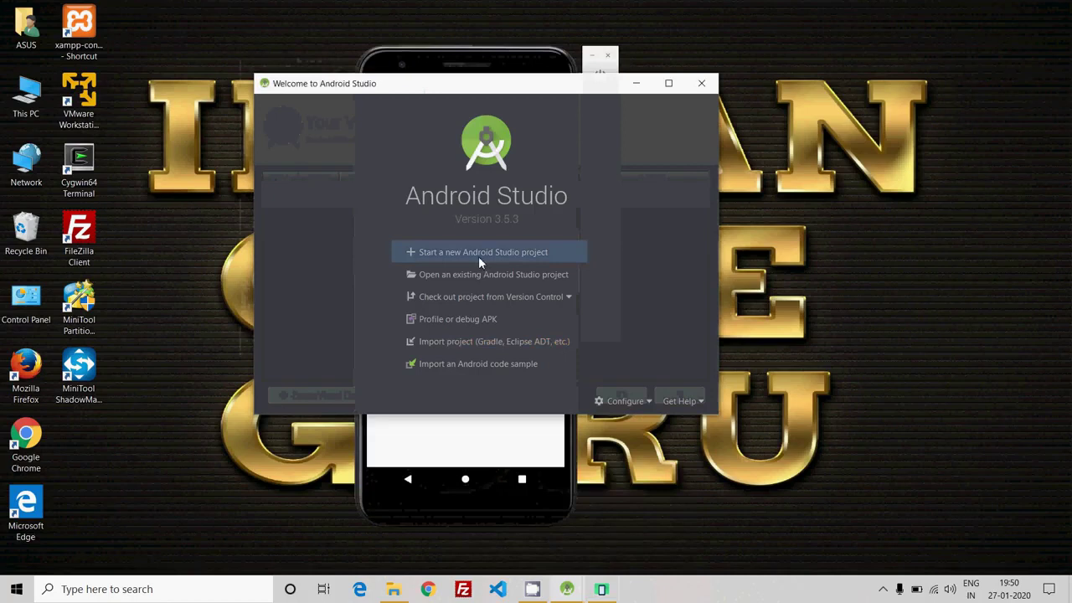
drag(442, 94, 764, 95)
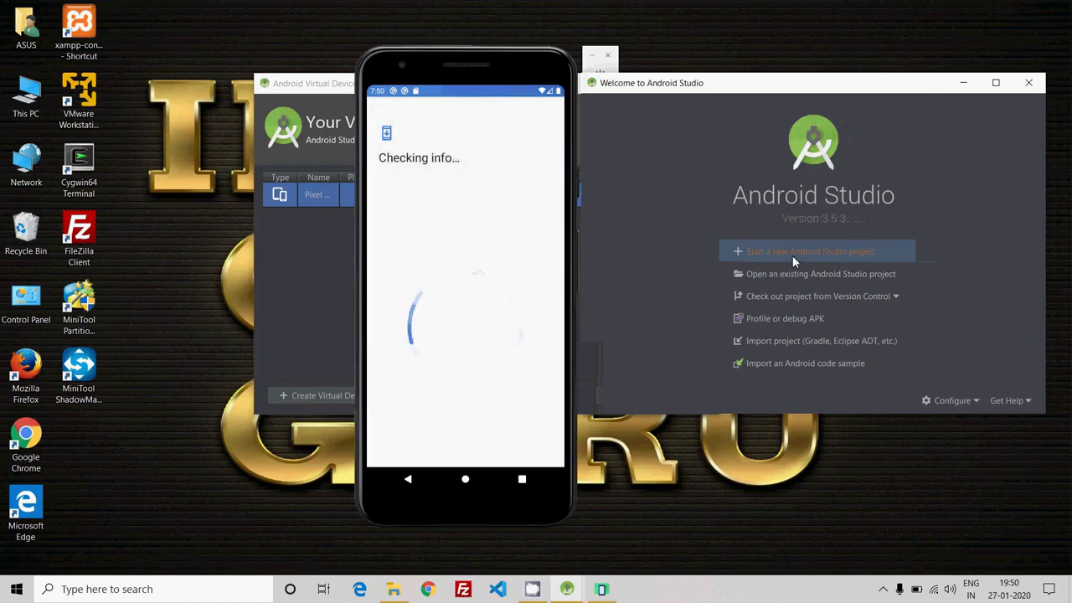
Leave the Play Store sign-in on the emulator and go back to its home screen.
click(467, 222)
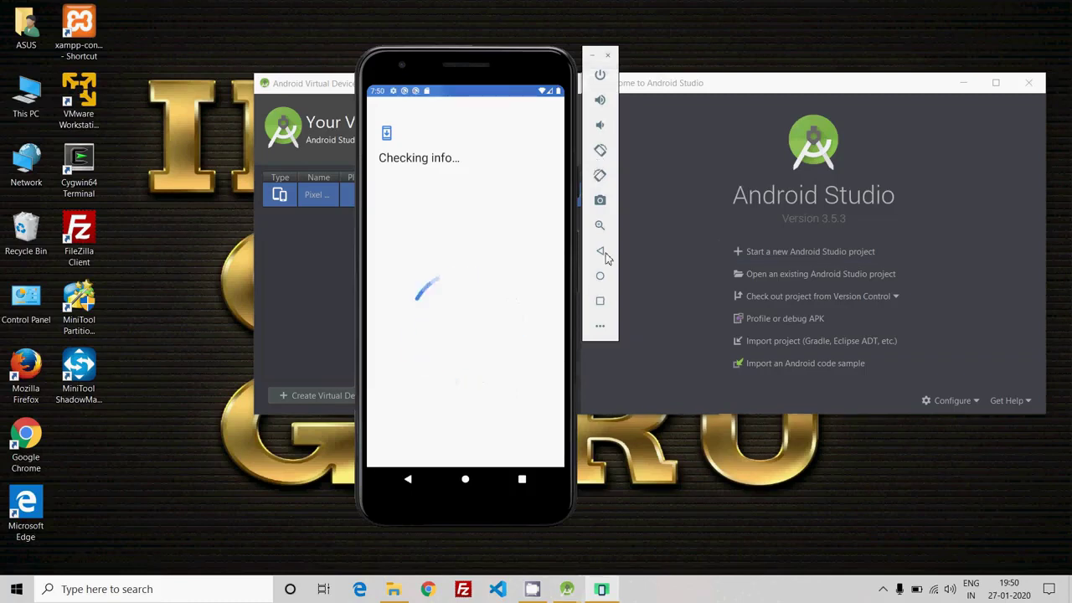
click(409, 482)
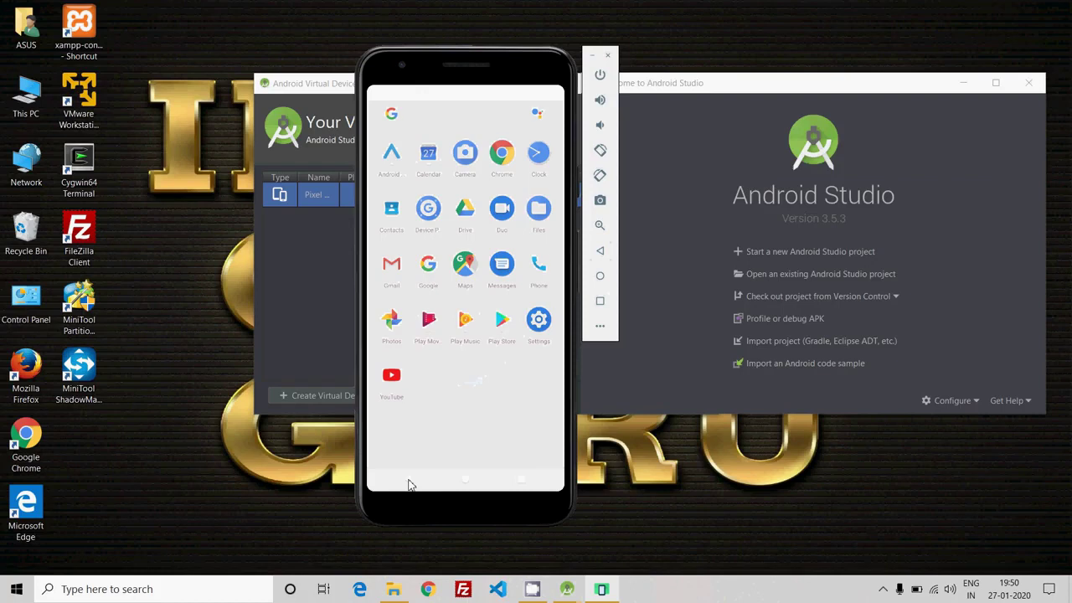
click(410, 483)
Bring the Welcome to Android Studio window forward and place it over the emulator.
drag(705, 95, 381, 100)
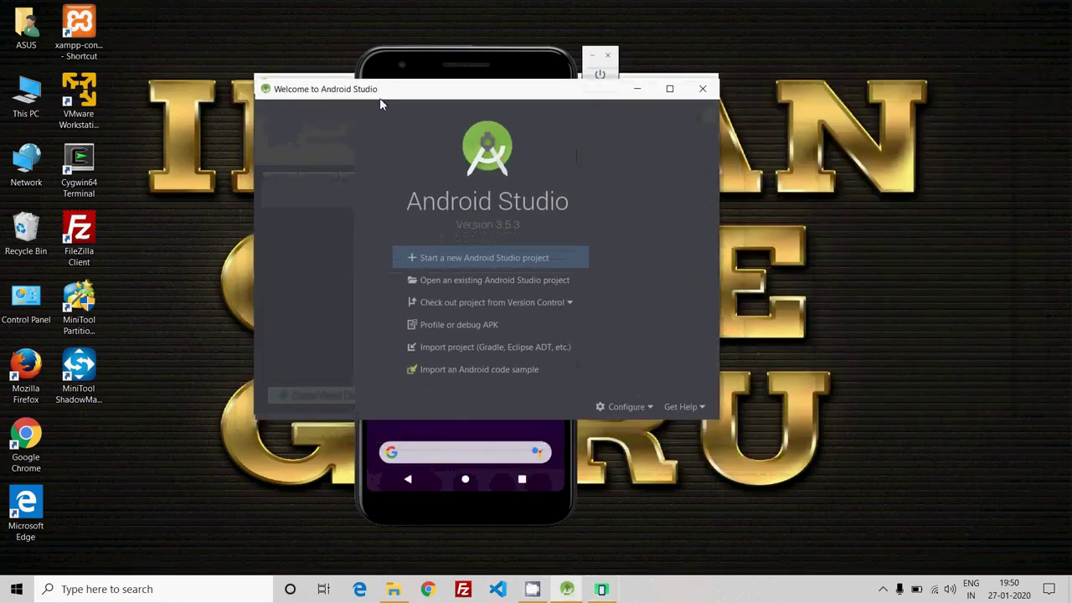
drag(469, 92, 430, 88)
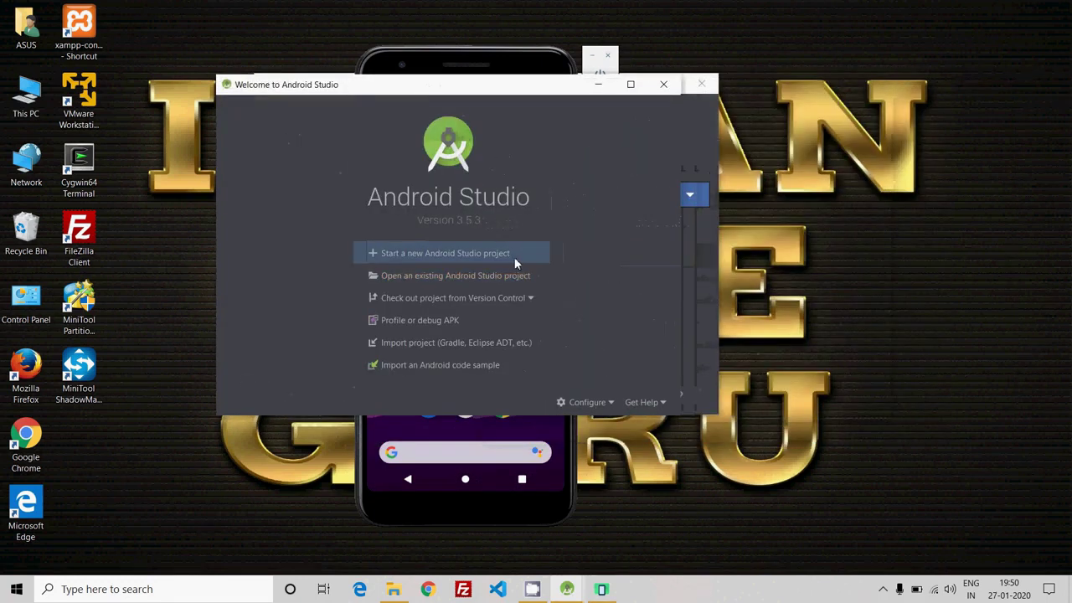